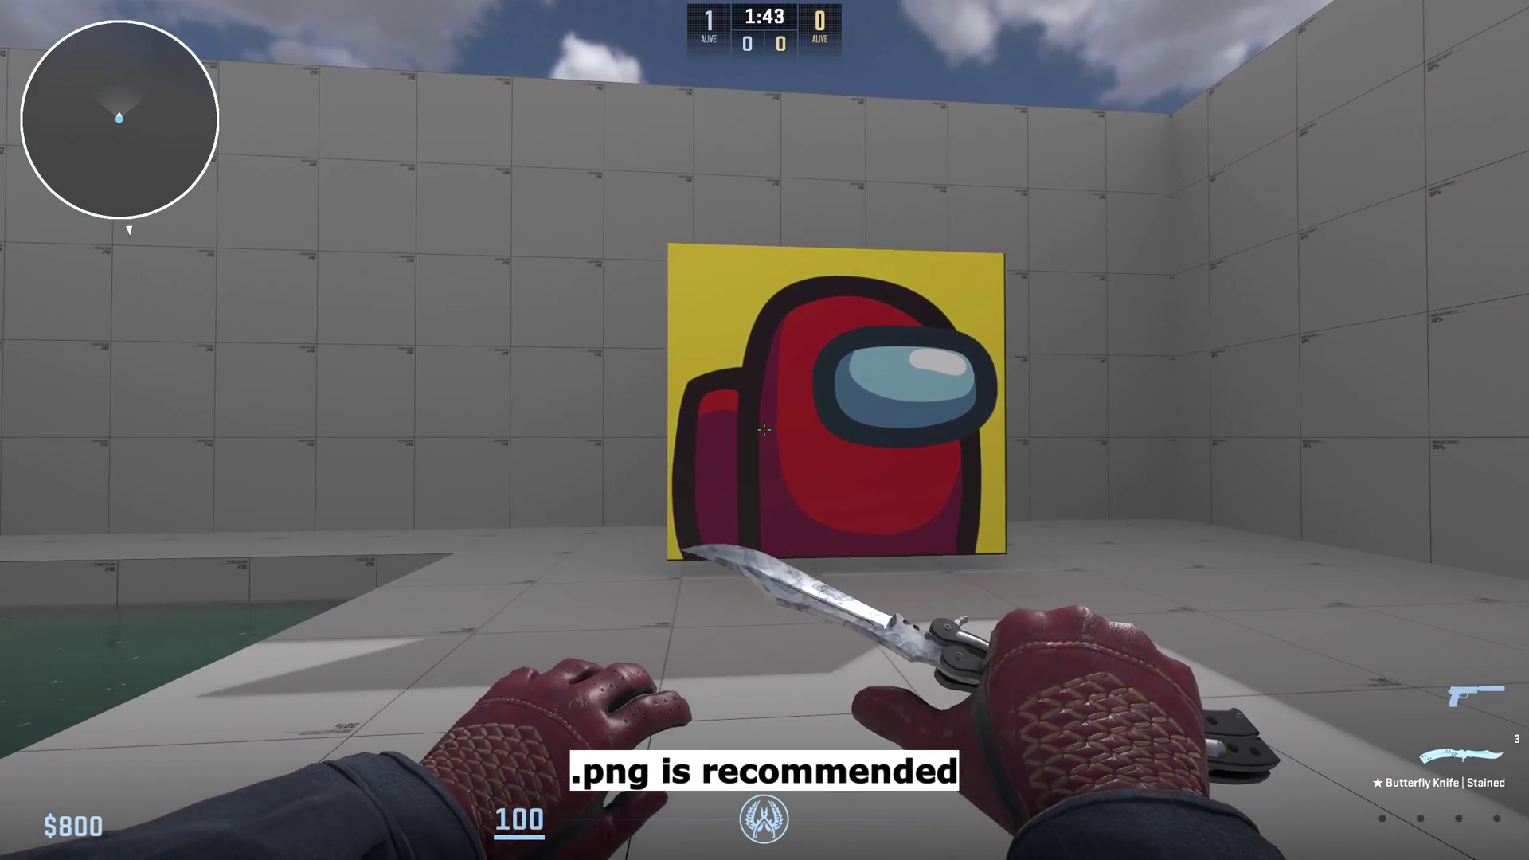
pyautogui.press('w')
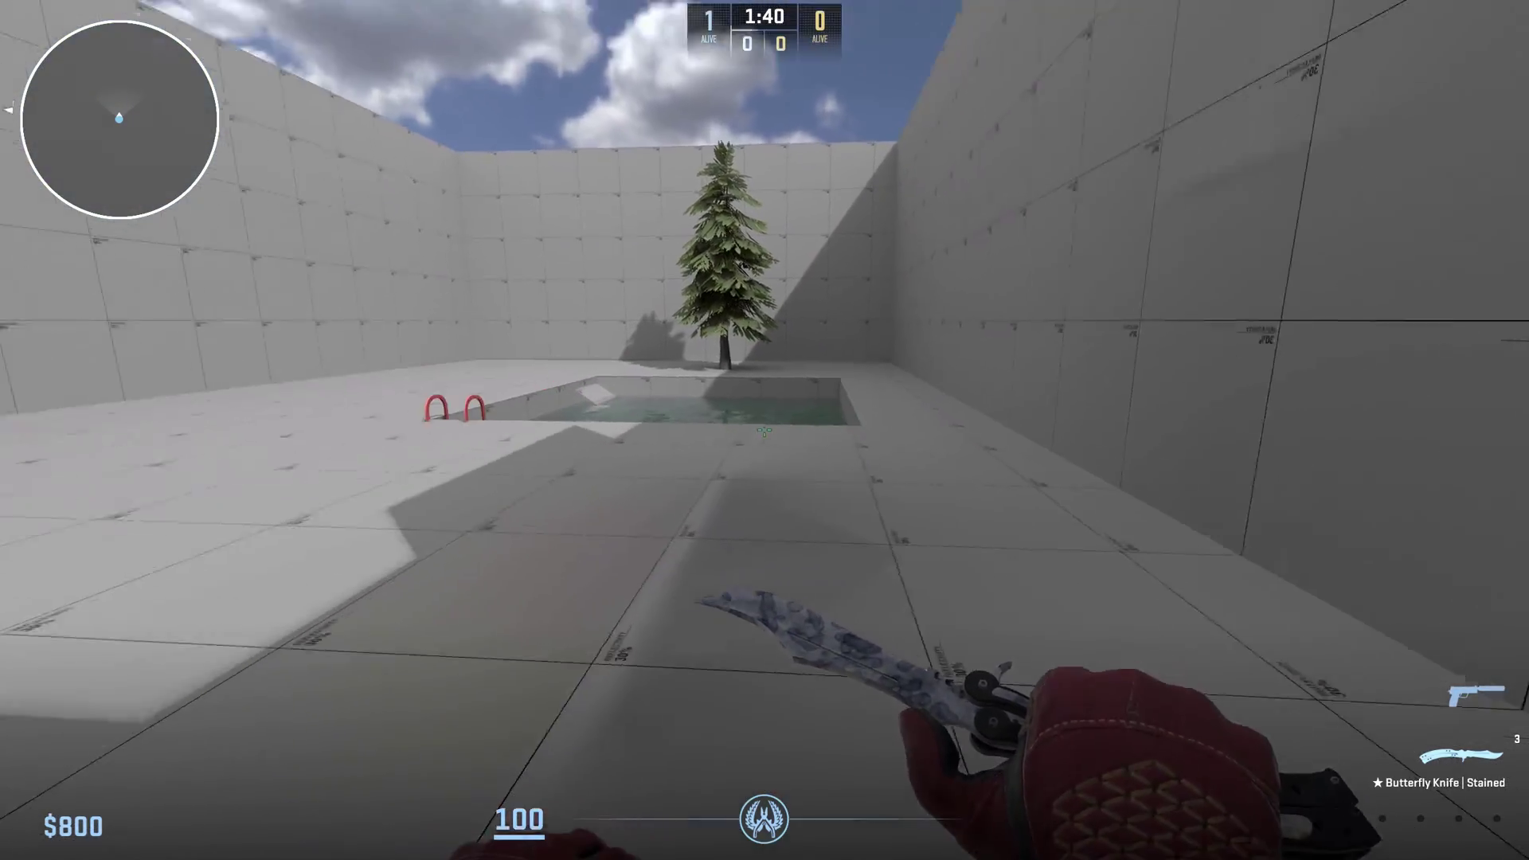
pyautogui.moveTo(765, 430)
pyautogui.press('w')
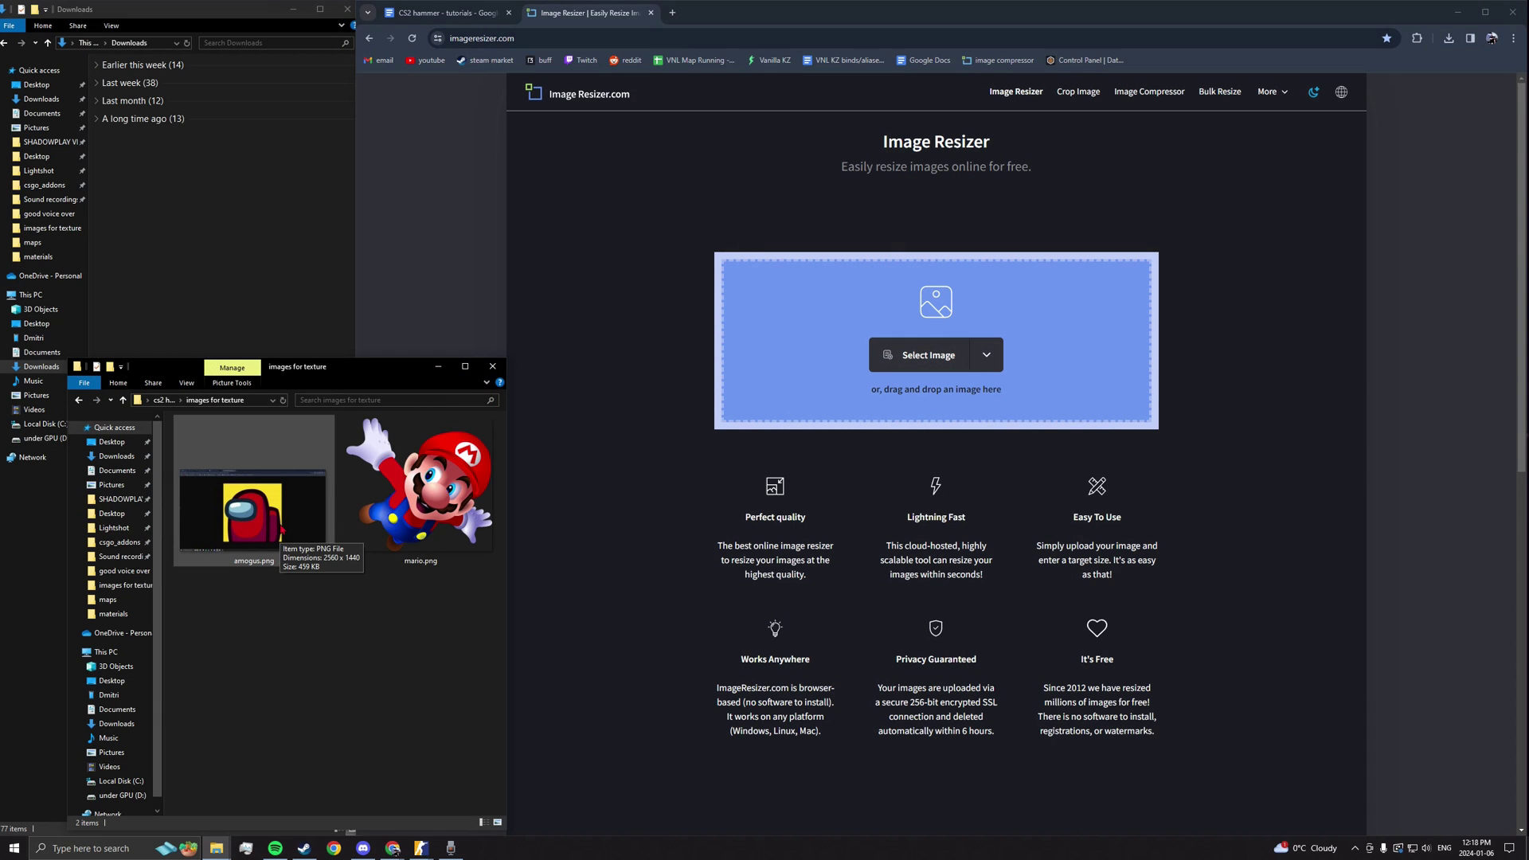
# - Open the Crop Image tool on the website and load amogus.png into it
pyautogui.click(802, 353)
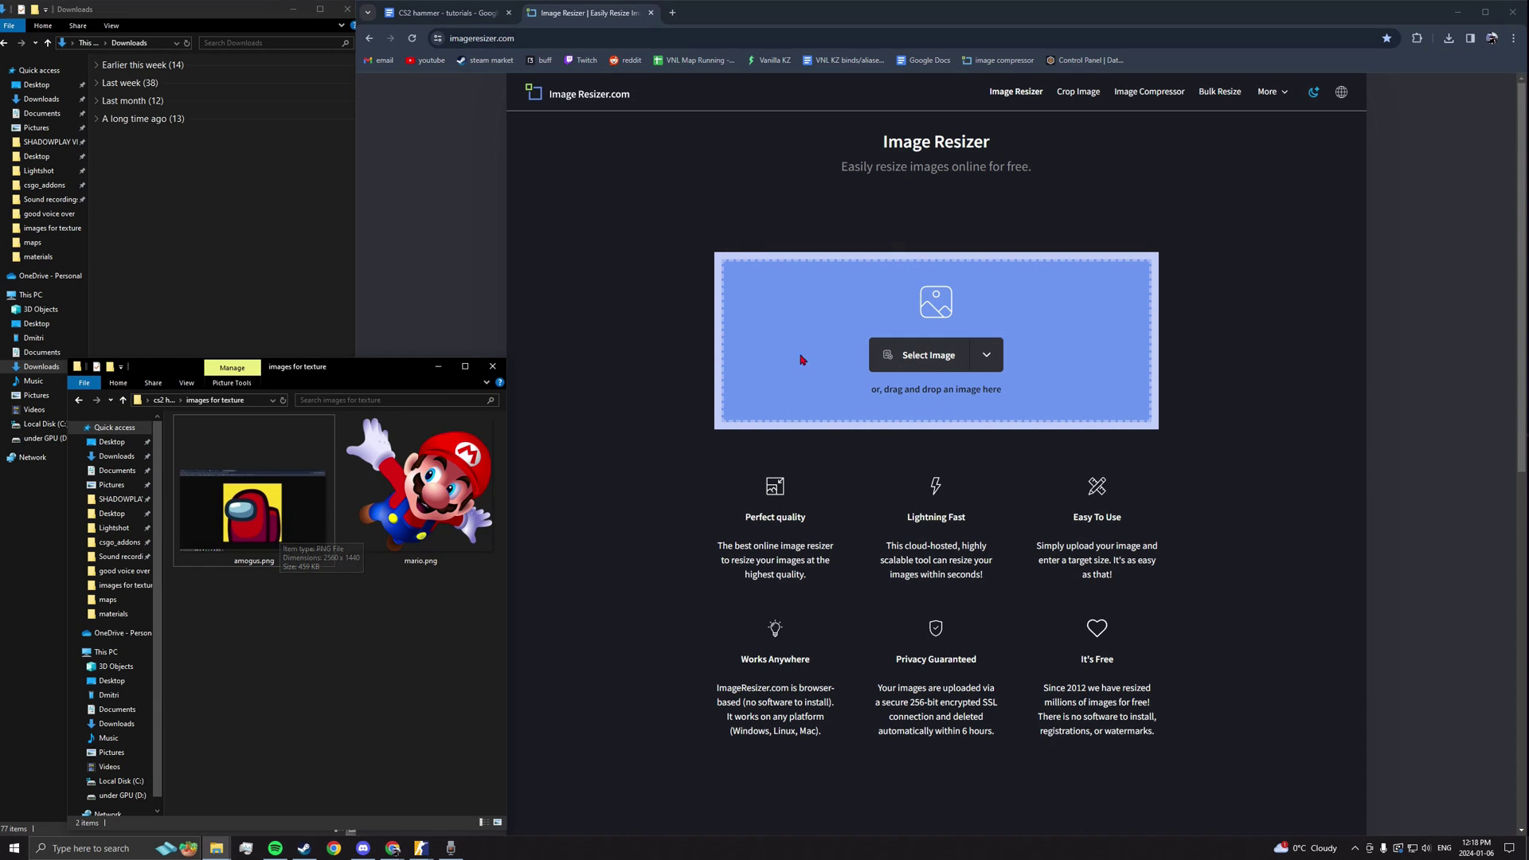
pyautogui.click(1067, 95)
pyautogui.moveTo(251, 513); pyautogui.dragTo(867, 409)
# - Set the crop rectangle to a 1:1 (Square) aspect ratio with a width of 1024
pyautogui.click(560, 243)
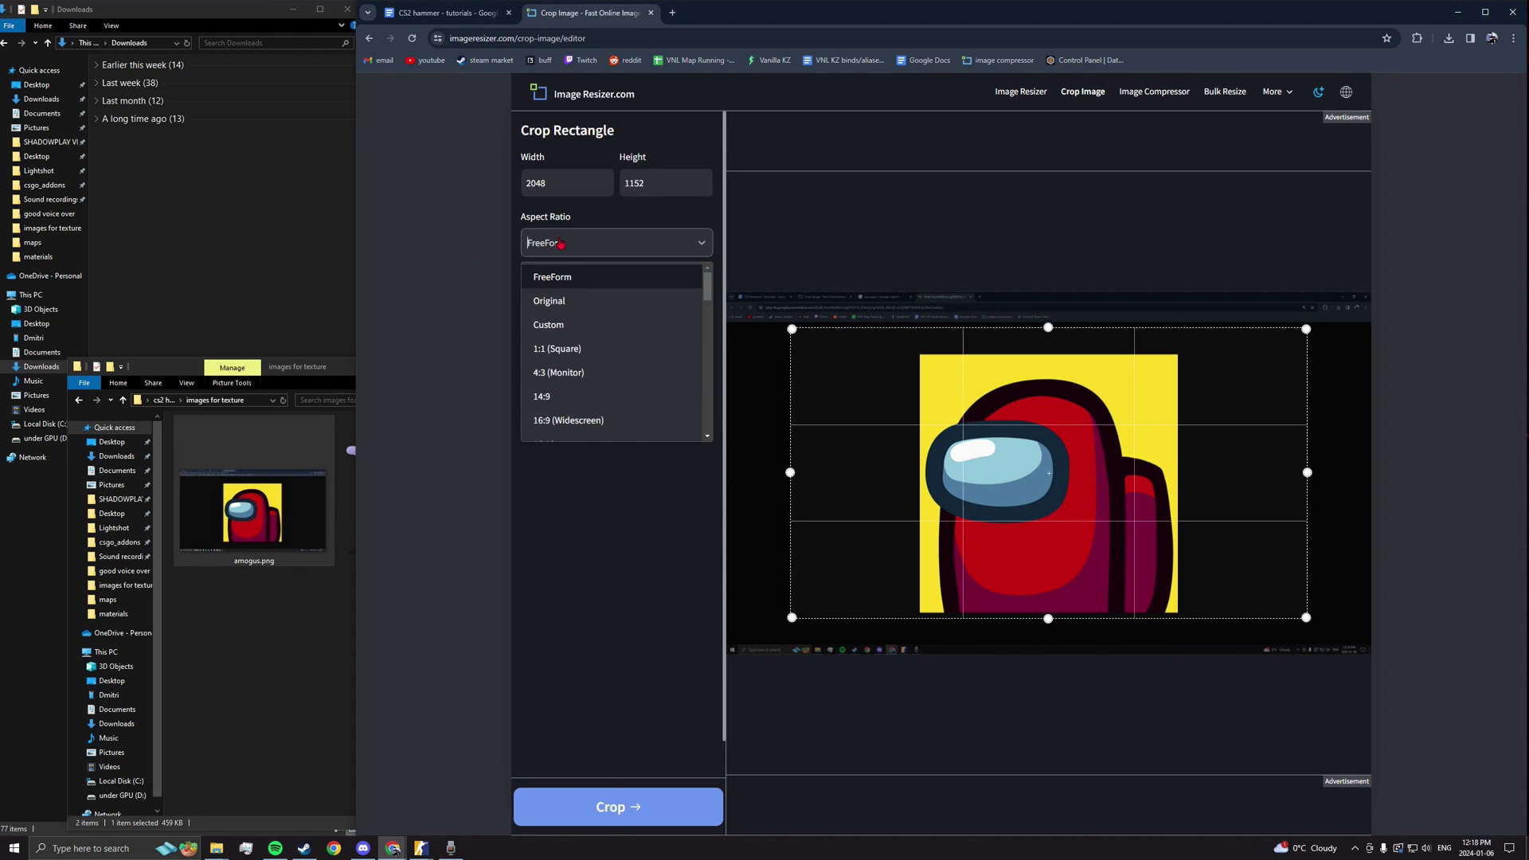
pyautogui.click(550, 349)
pyautogui.doubleClick(568, 185)
pyautogui.write('1024')
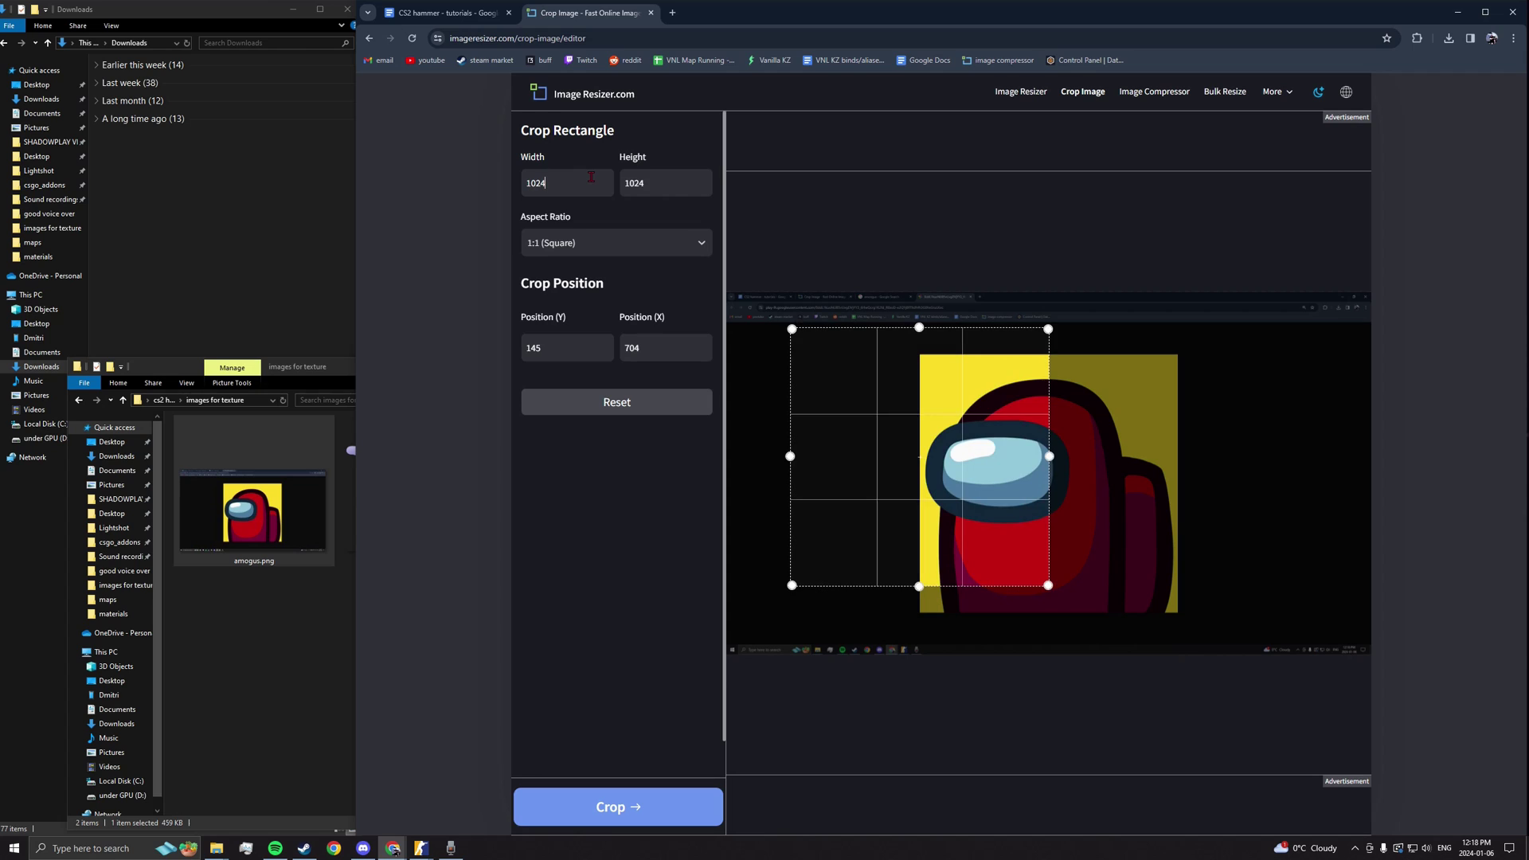
# - Position the crop square over the yellow picture at about X 763, Y 256, and crop and download the image
pyautogui.moveTo(968, 443); pyautogui.dragTo(1095, 471)
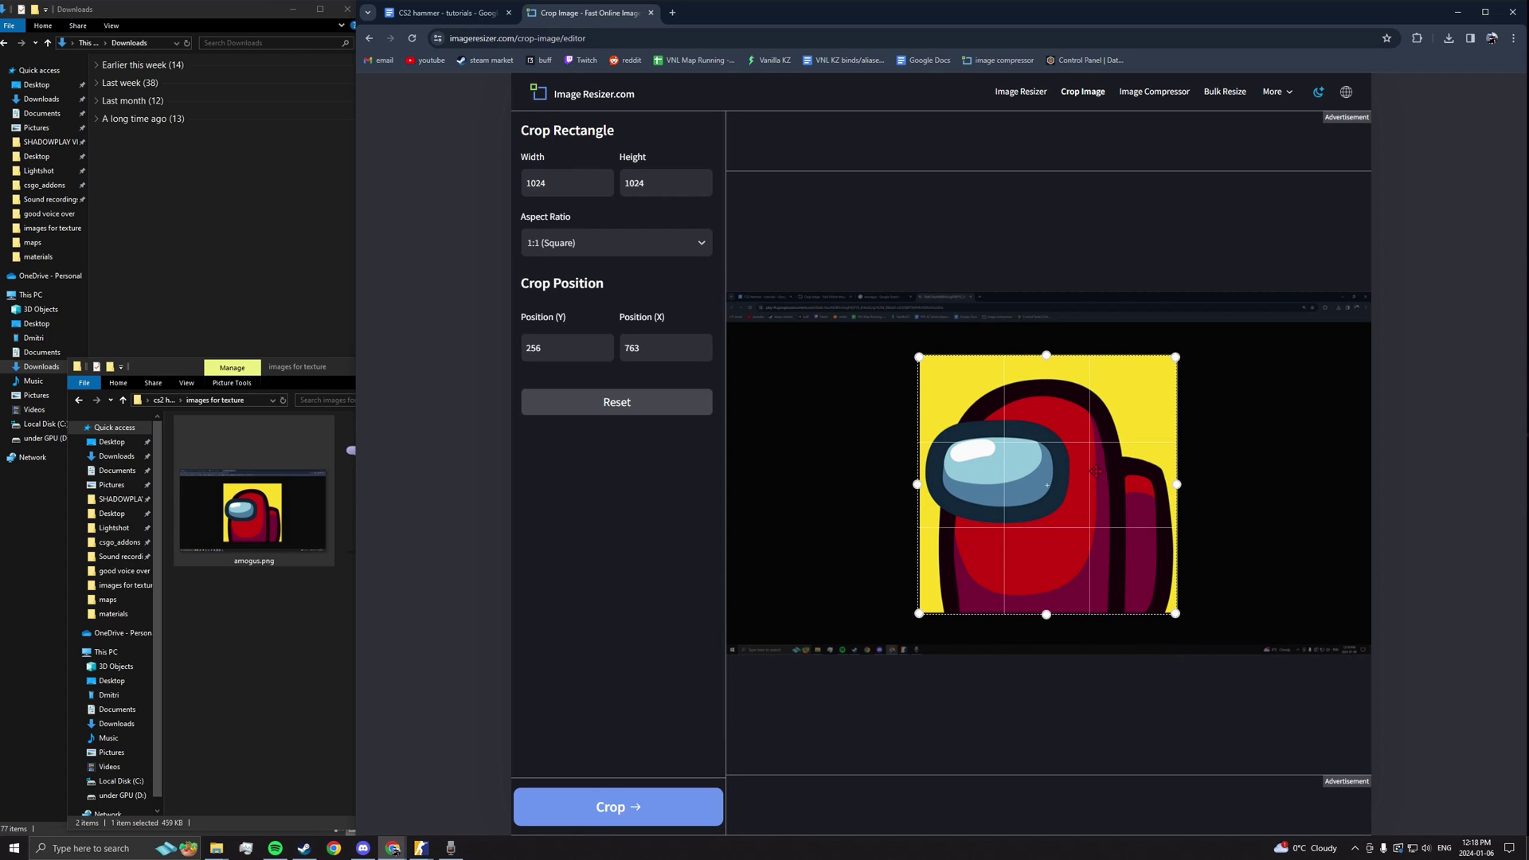
pyautogui.click(648, 807)
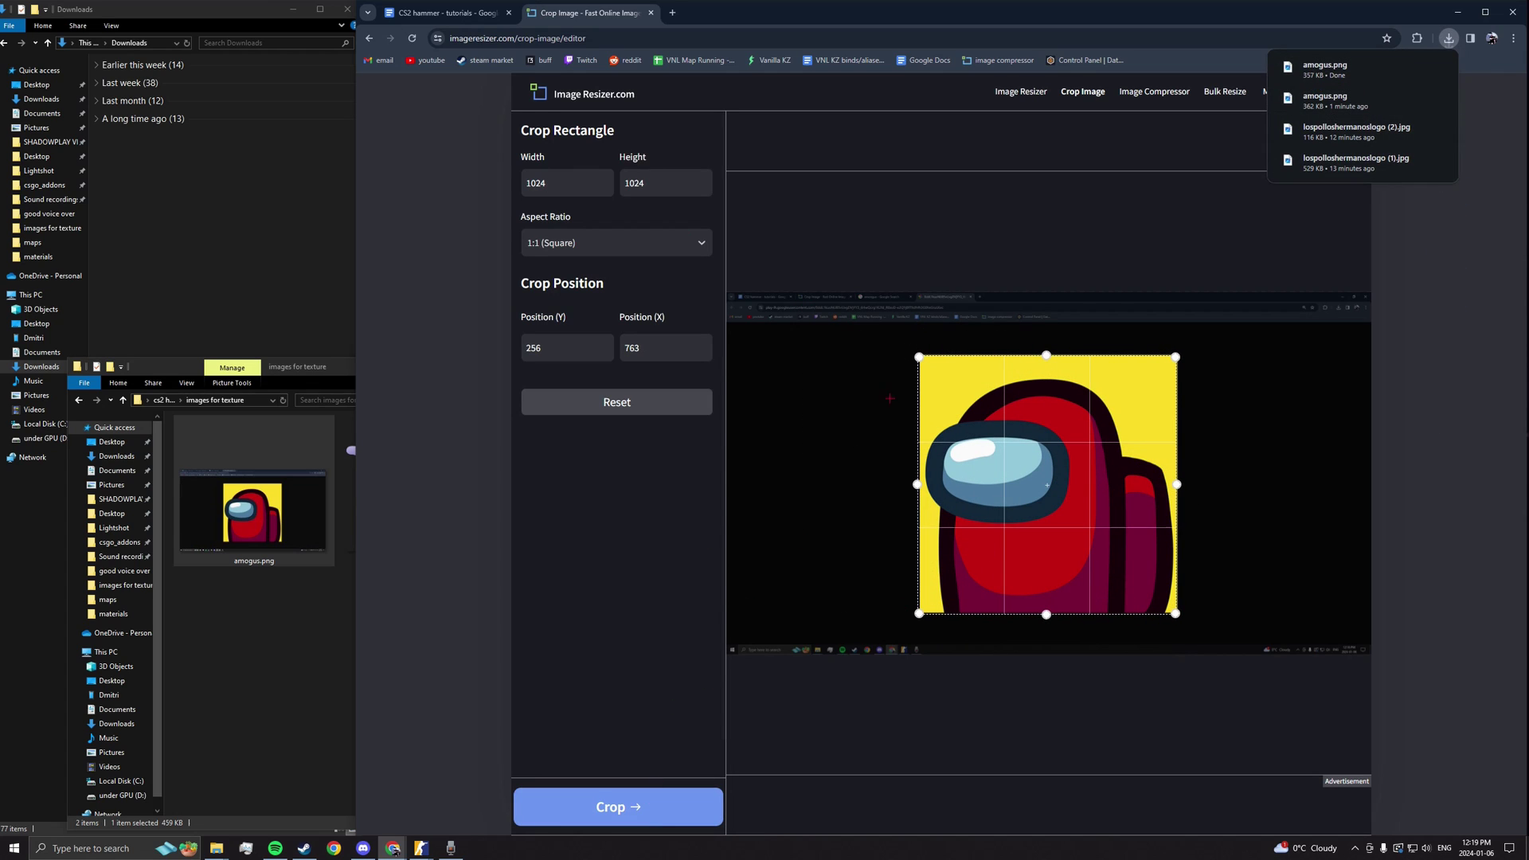
pyautogui.click(141, 124)
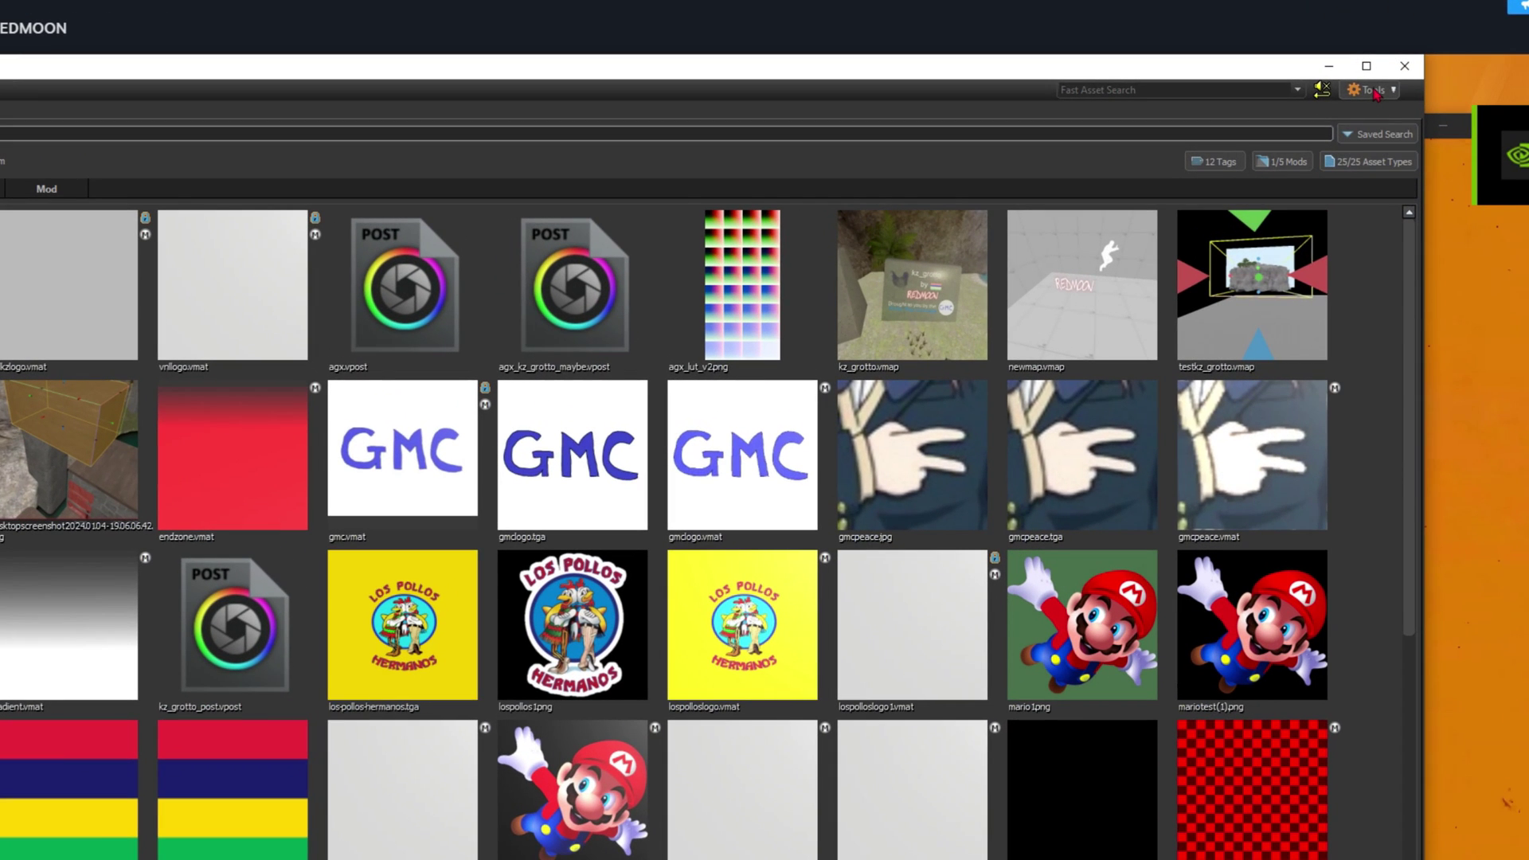
# - Open the Material Editor from the asset browser and create a new material with the Csgo Complex shader
pyautogui.click(1371, 90)
pyautogui.click(1369, 160)
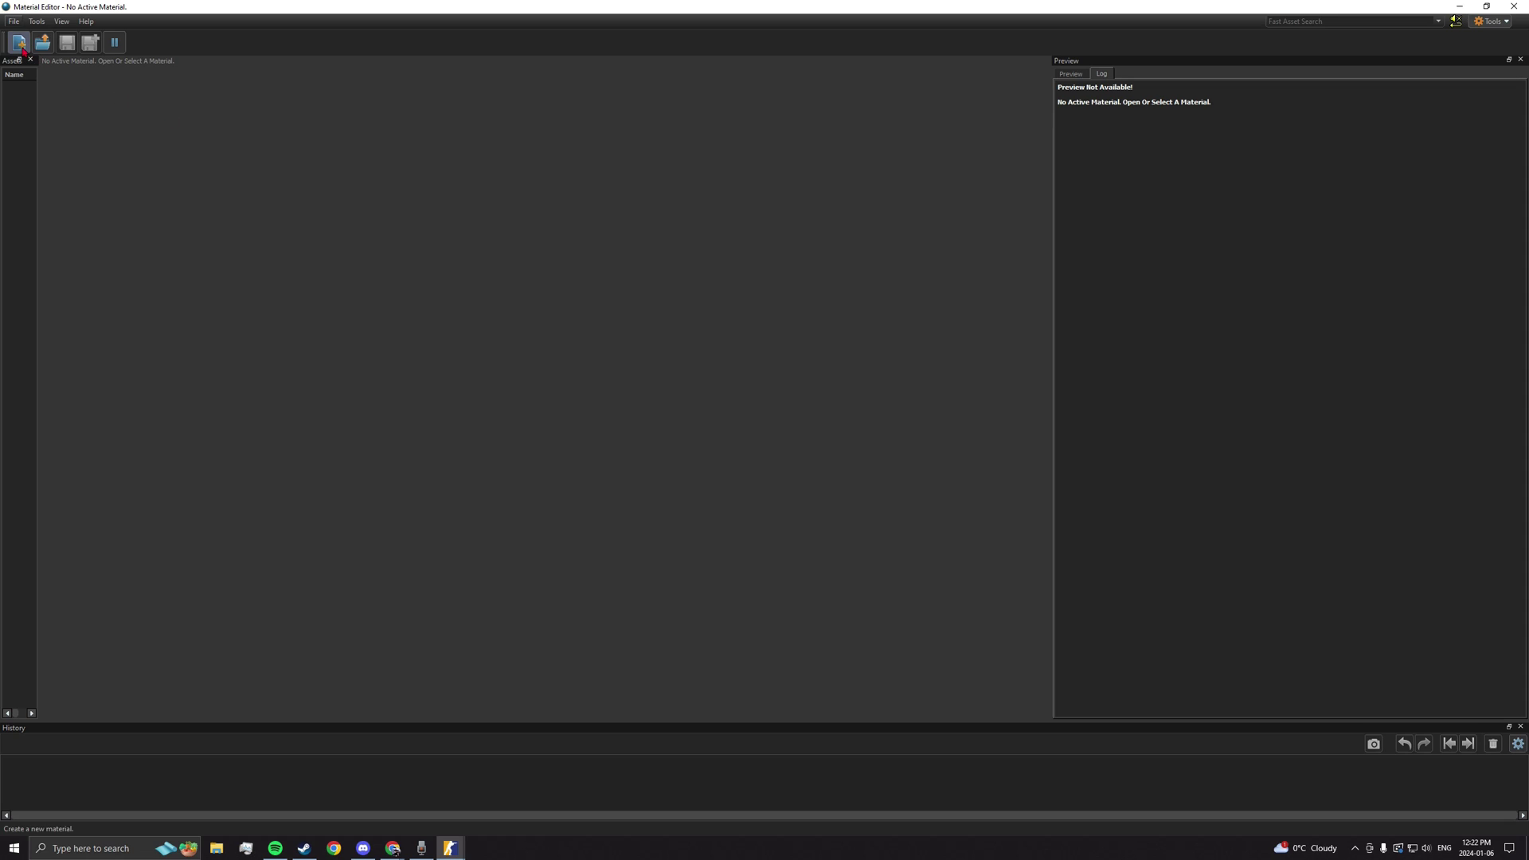
pyautogui.click(19, 43)
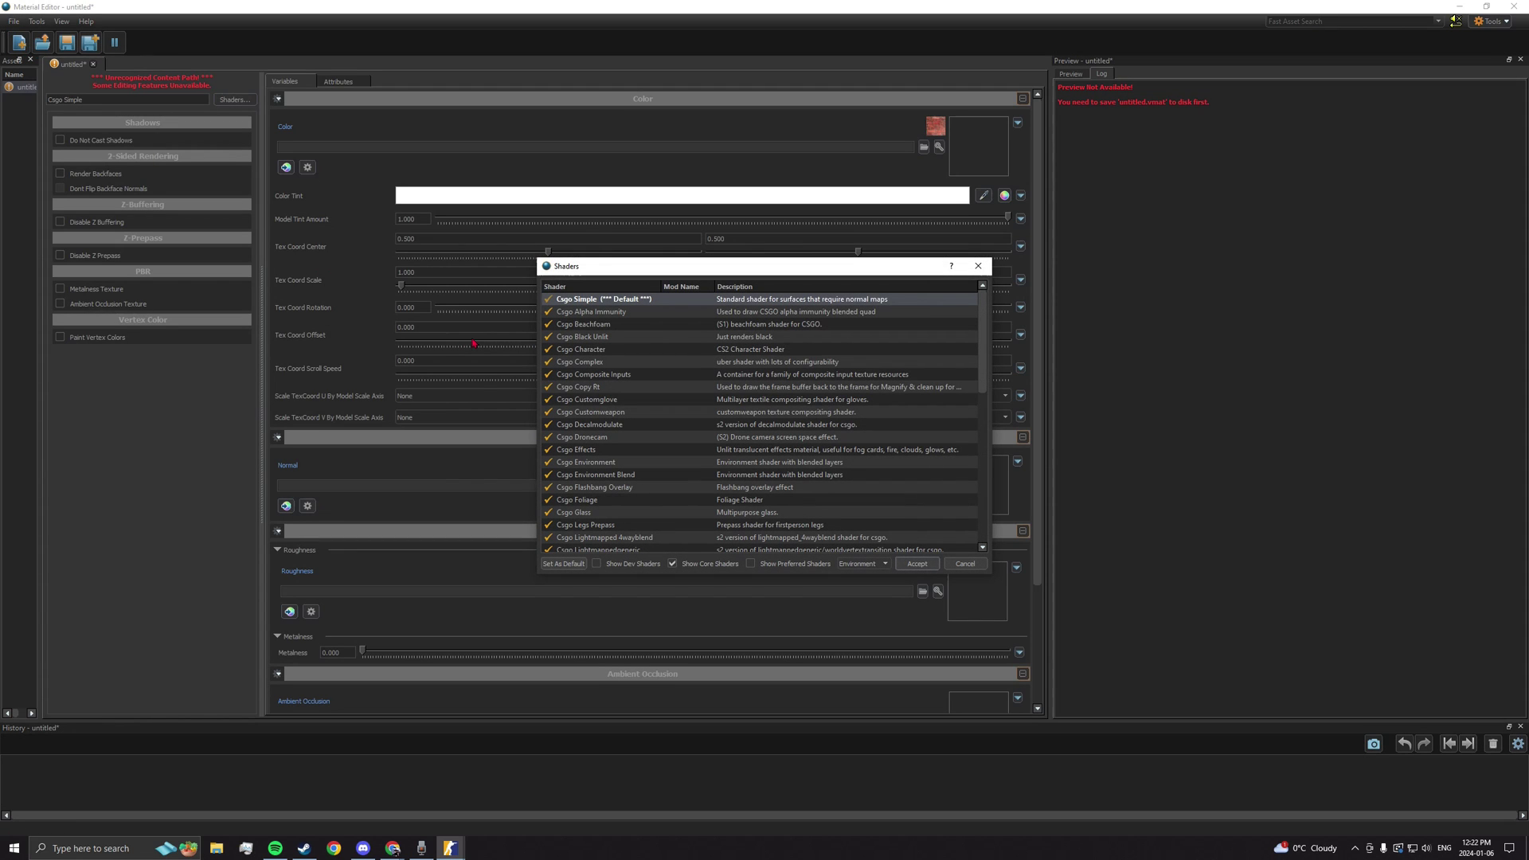
pyautogui.click(586, 362)
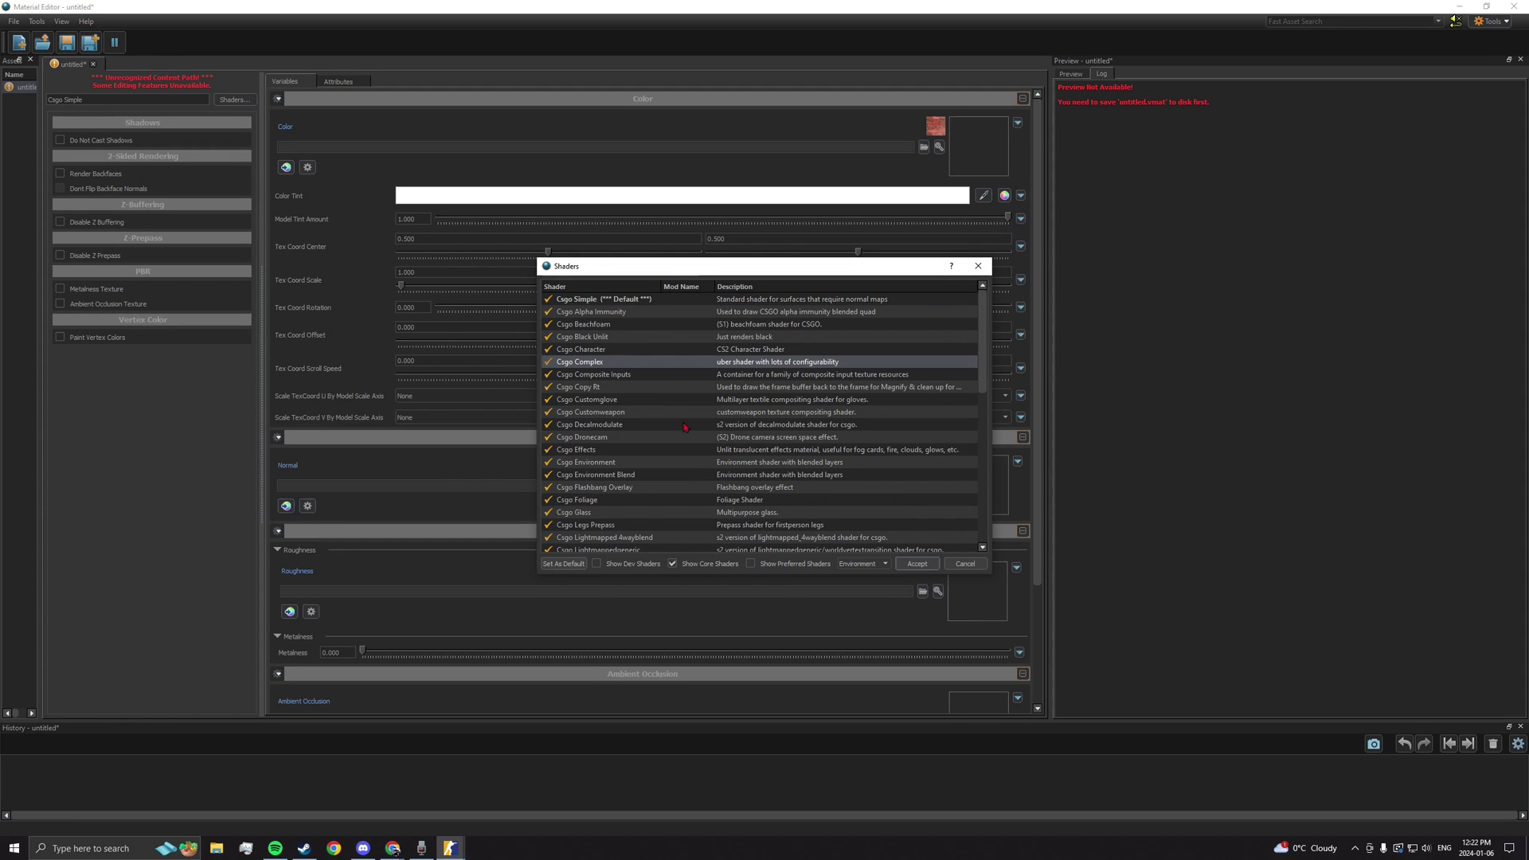
pyautogui.click(909, 566)
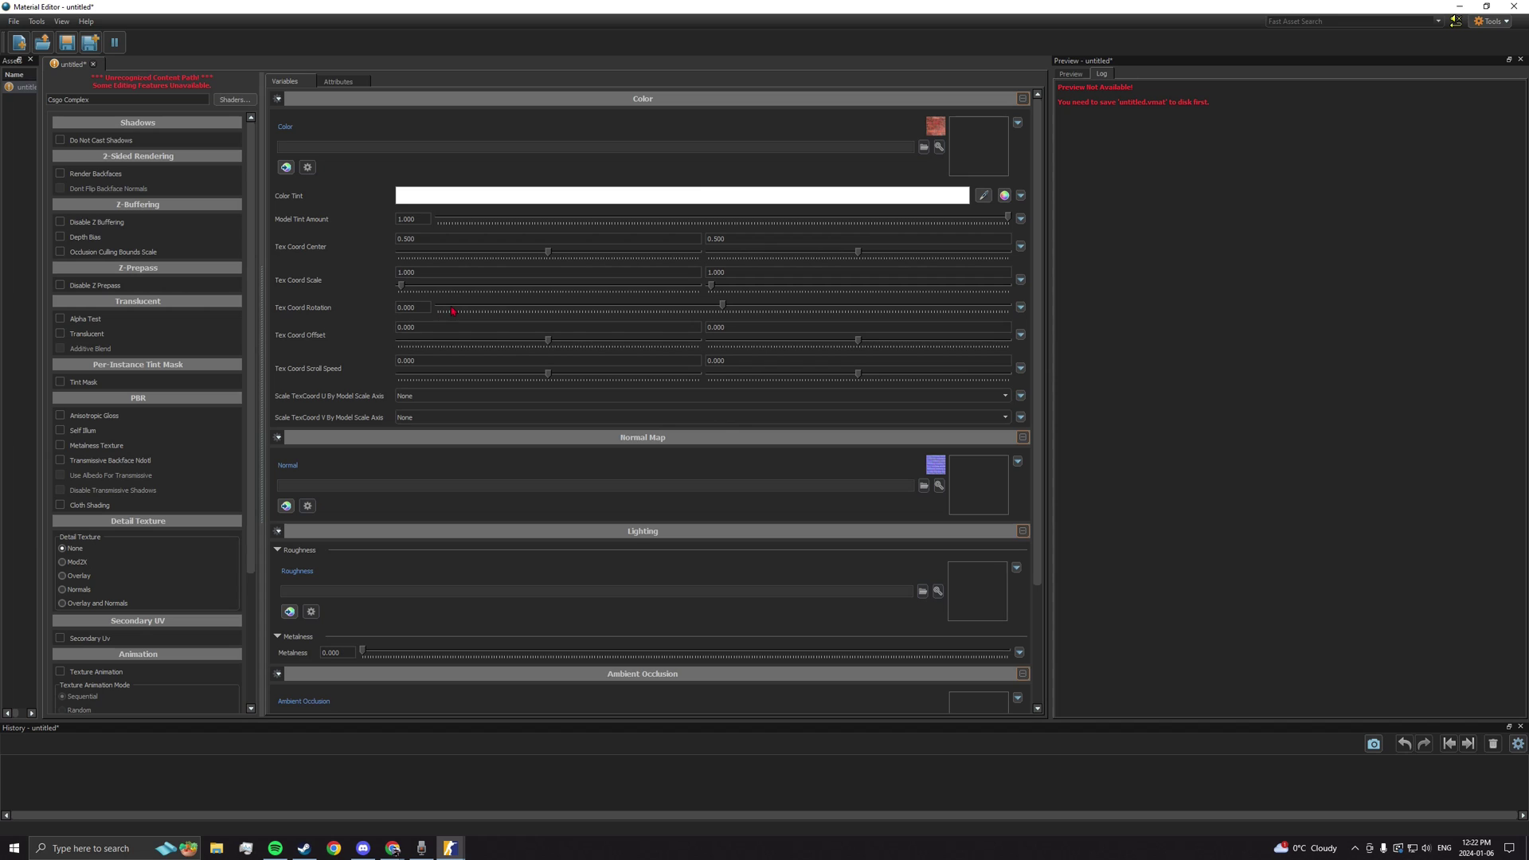
# - Save the new material as newtextureamogus in the addon's materials folder
pyautogui.hotkey('ctrl', 's')
pyautogui.write('newtextureamogus')
pyautogui.click(620, 427)
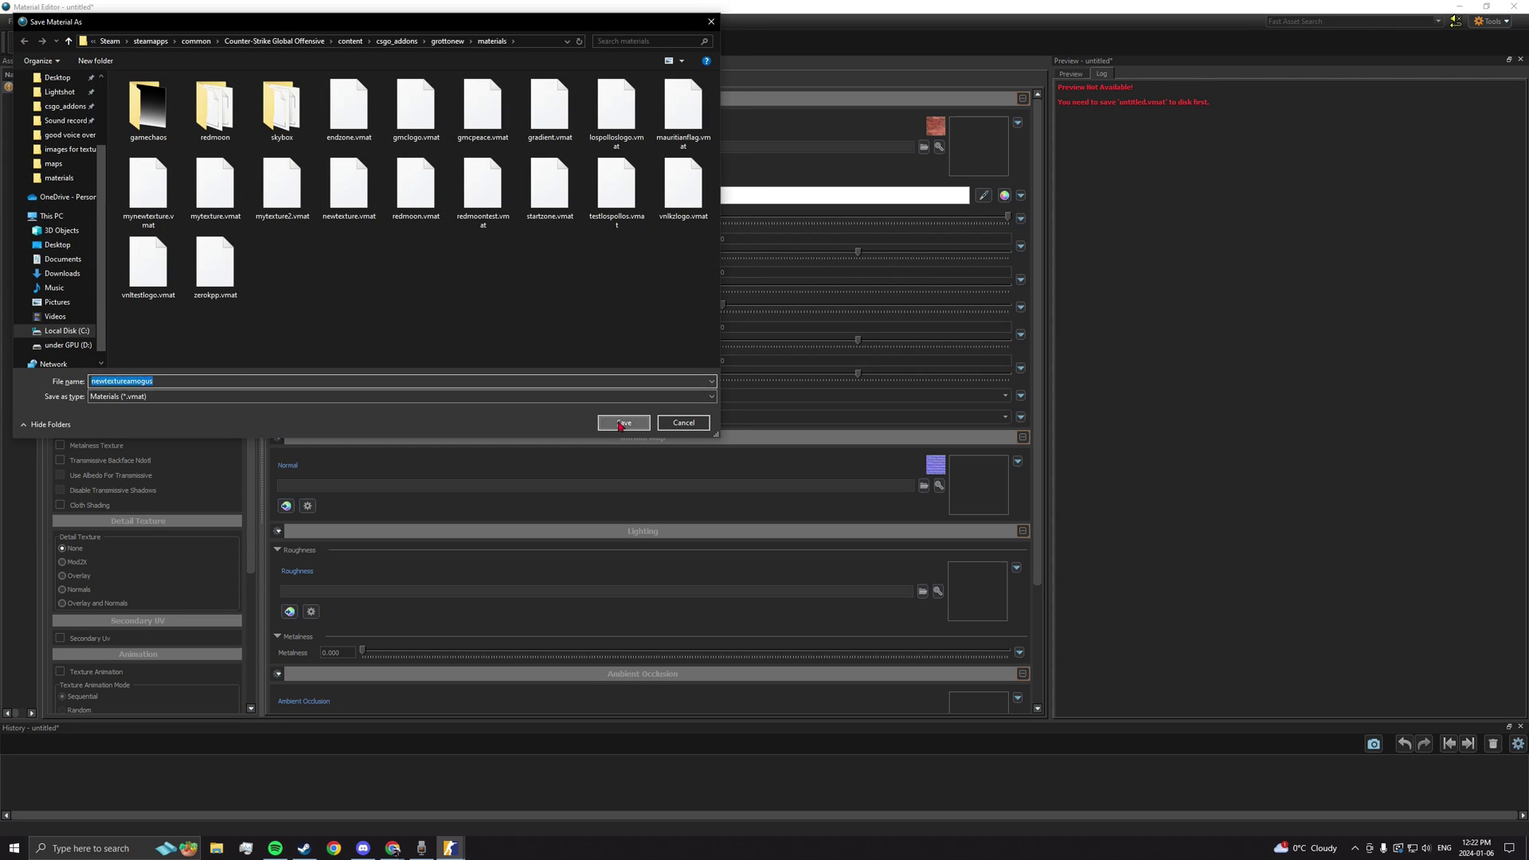
pyautogui.click(623, 423)
# - Assign amogus.png as the material's Color texture, listing all image types to find it, and preview it on another shape
pyautogui.click(924, 147)
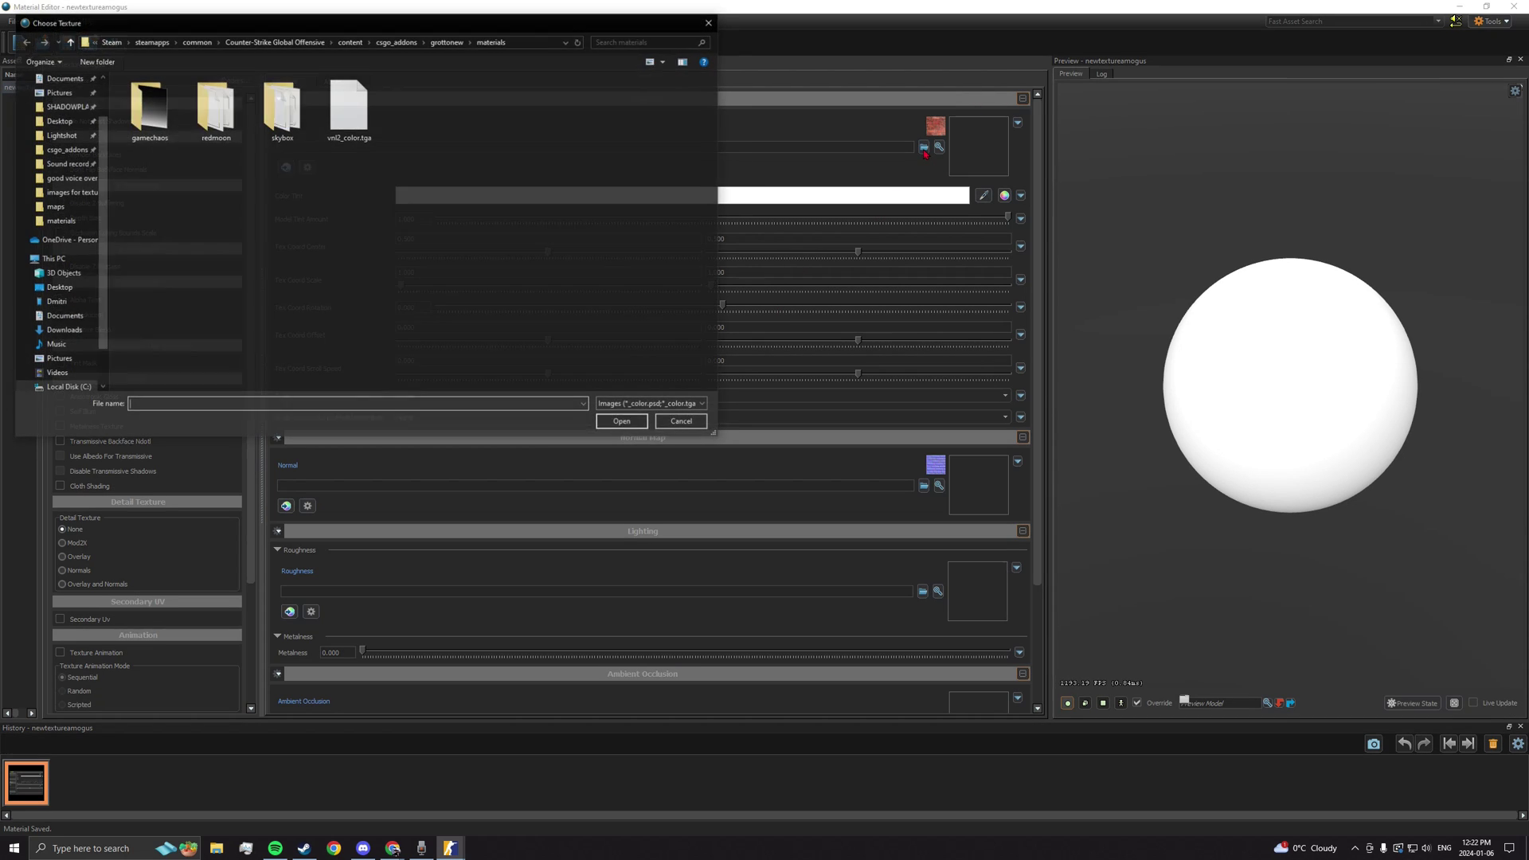
pyautogui.click(638, 402)
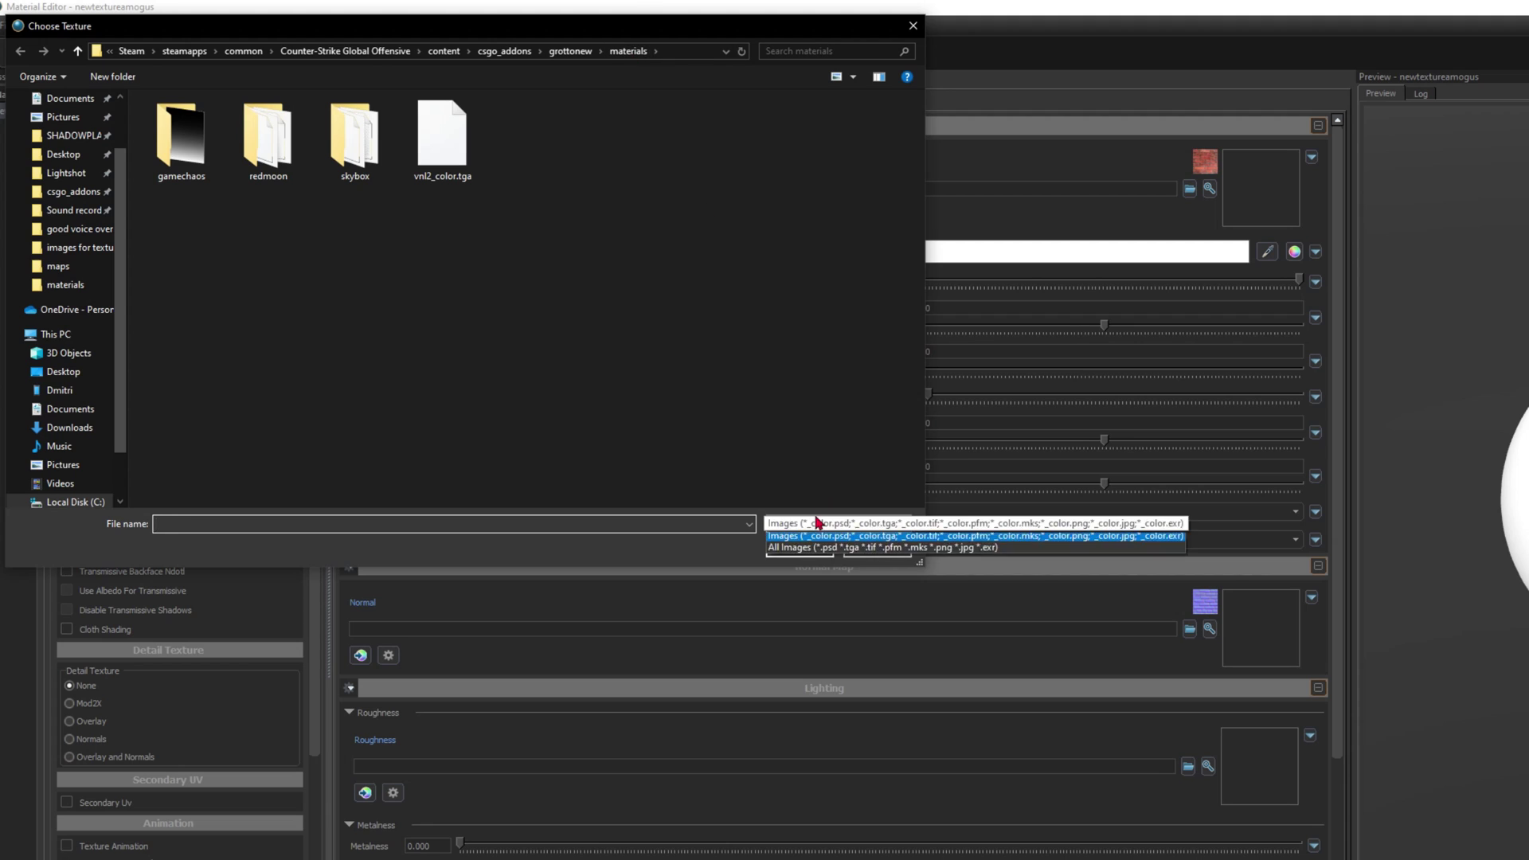
pyautogui.click(883, 547)
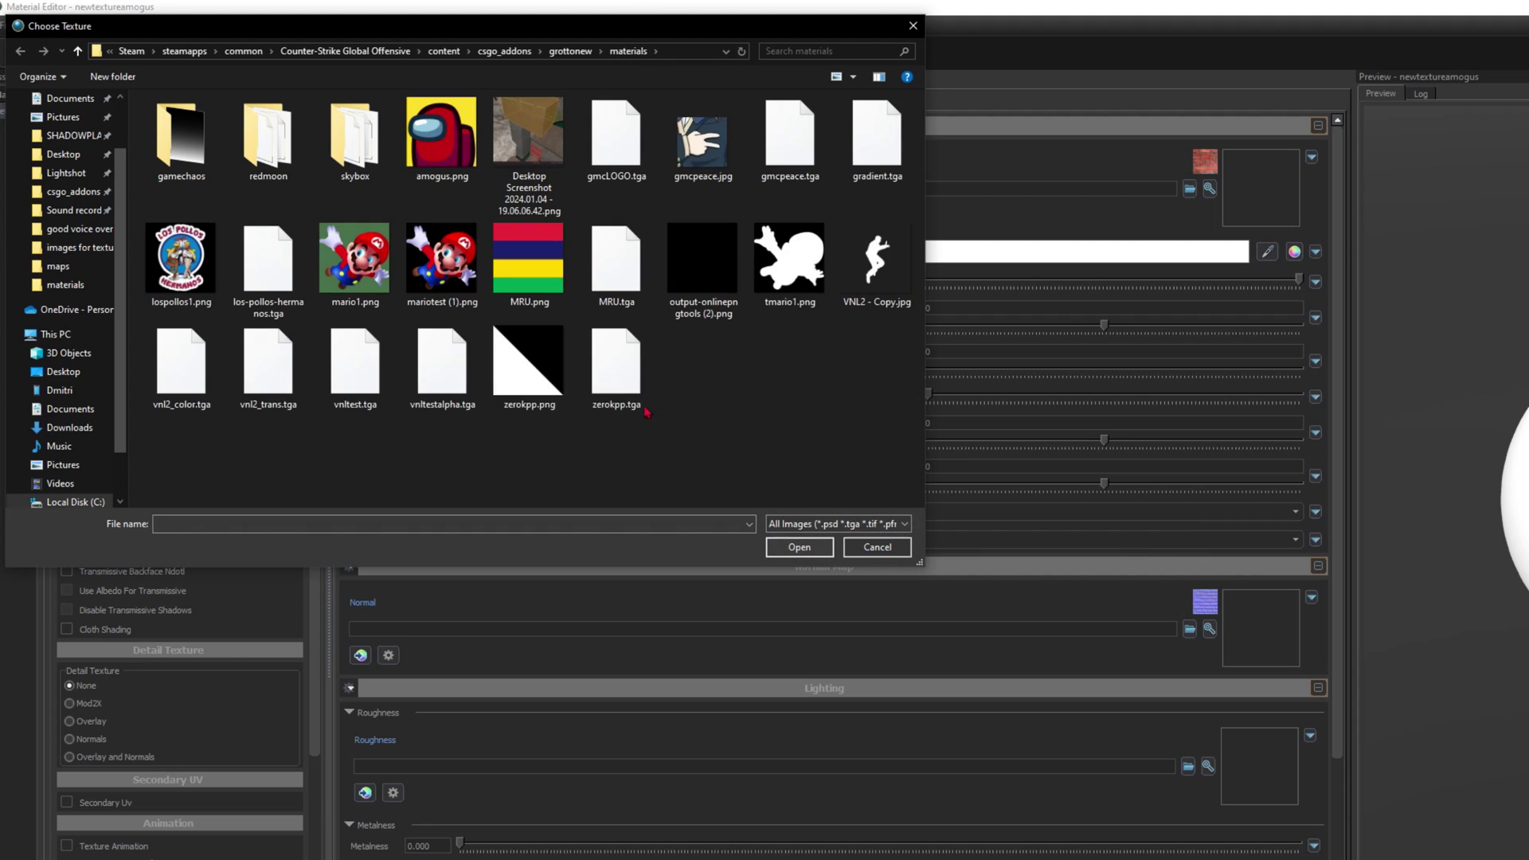
pyautogui.click(341, 153)
pyautogui.click(799, 551)
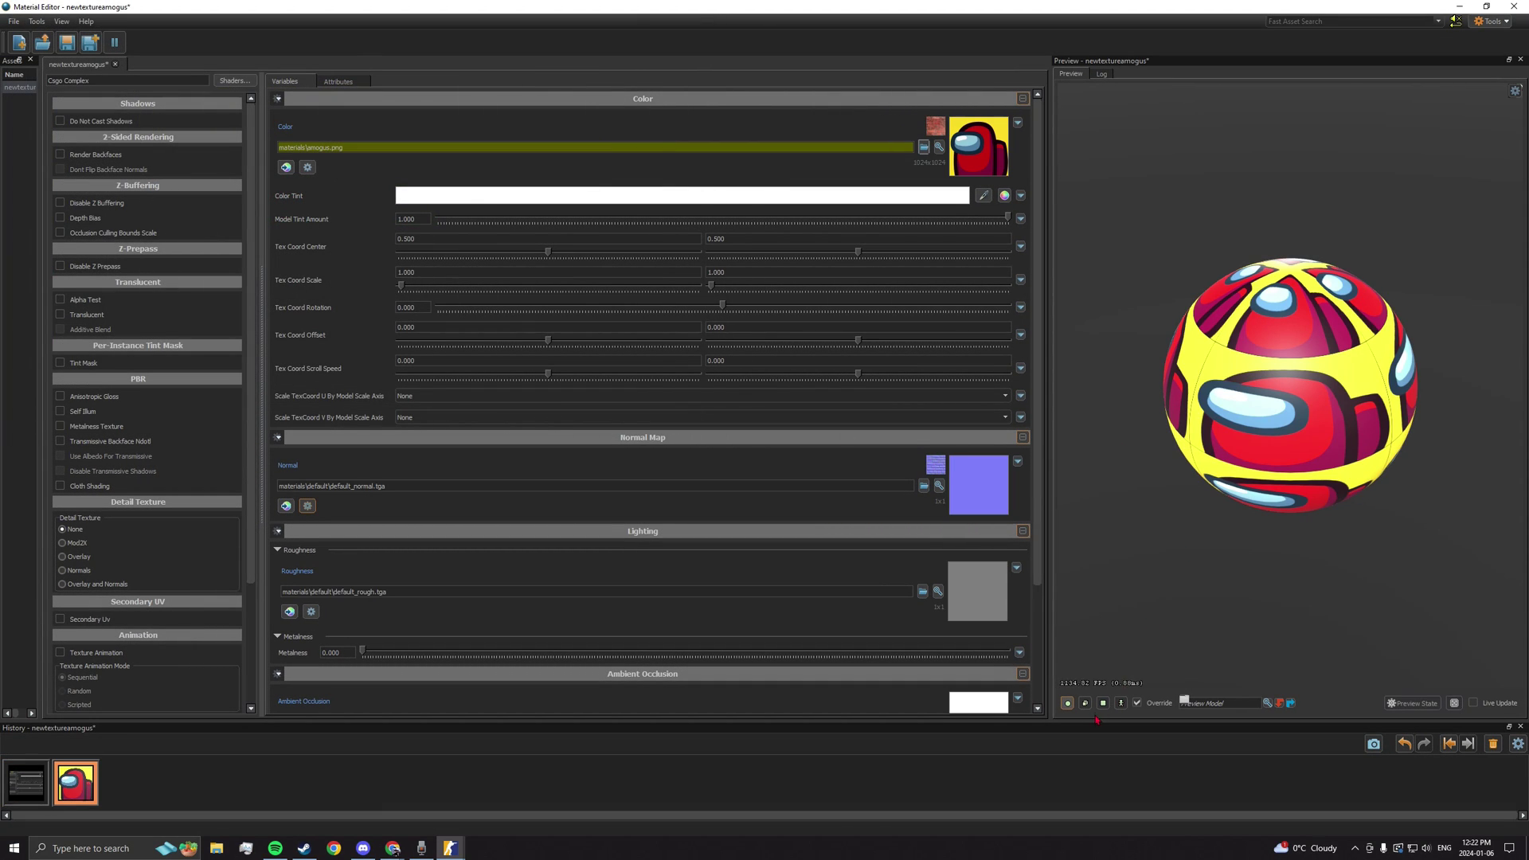
pyautogui.click(1085, 703)
pyautogui.moveTo(1232, 471)
pyautogui.mouseDown()
pyautogui.moveTo(1199, 503)
pyautogui.moveTo(1232, 471)
pyautogui.mouseUp()
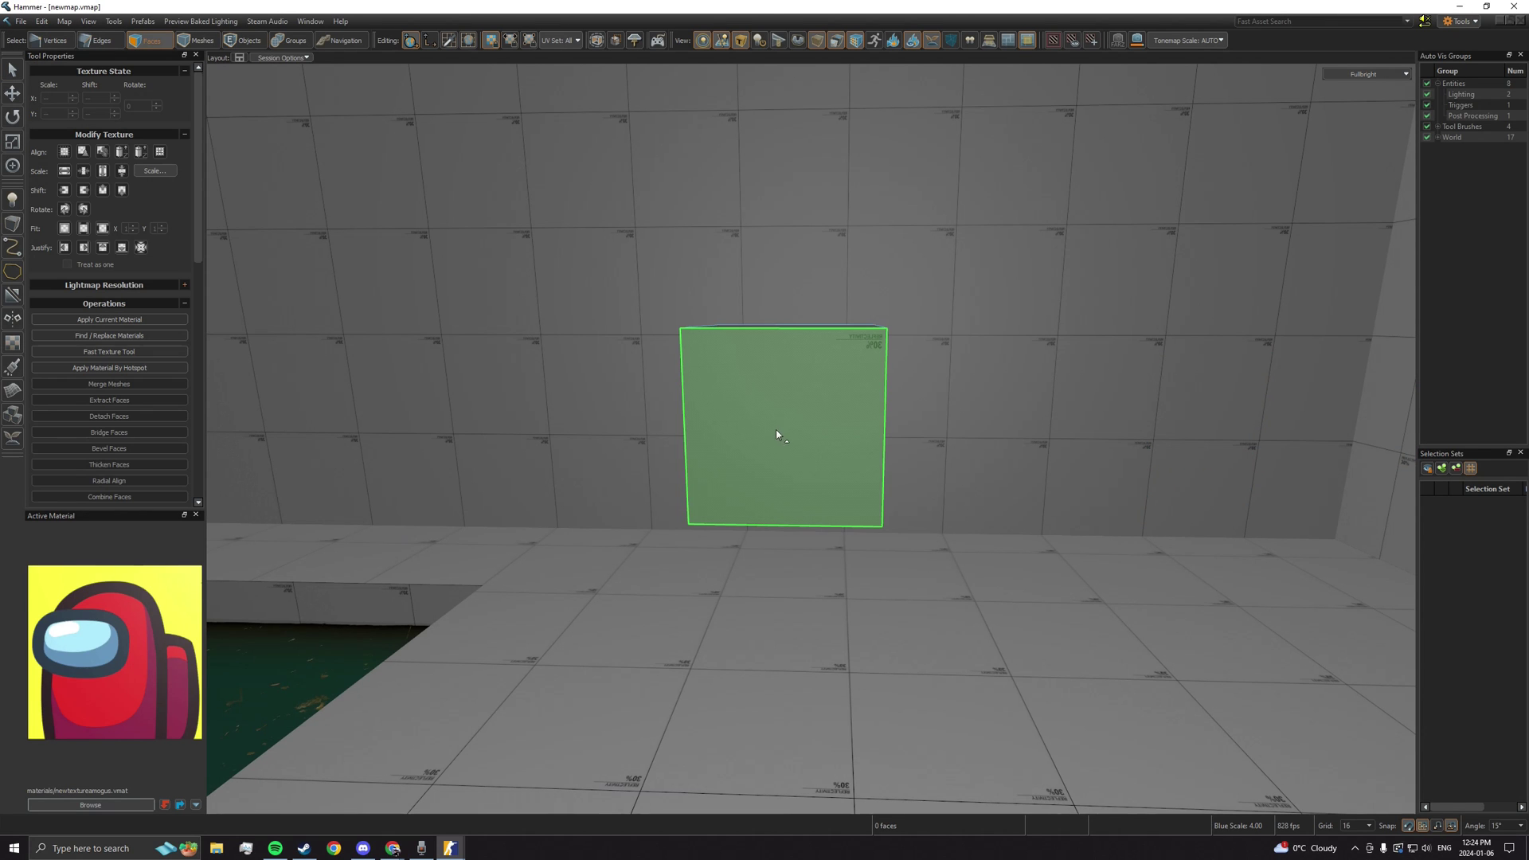
# - In Hammer, apply the newtextureamogus material to the front face of the block and fit the texture to that face
pyautogui.click(781, 395)
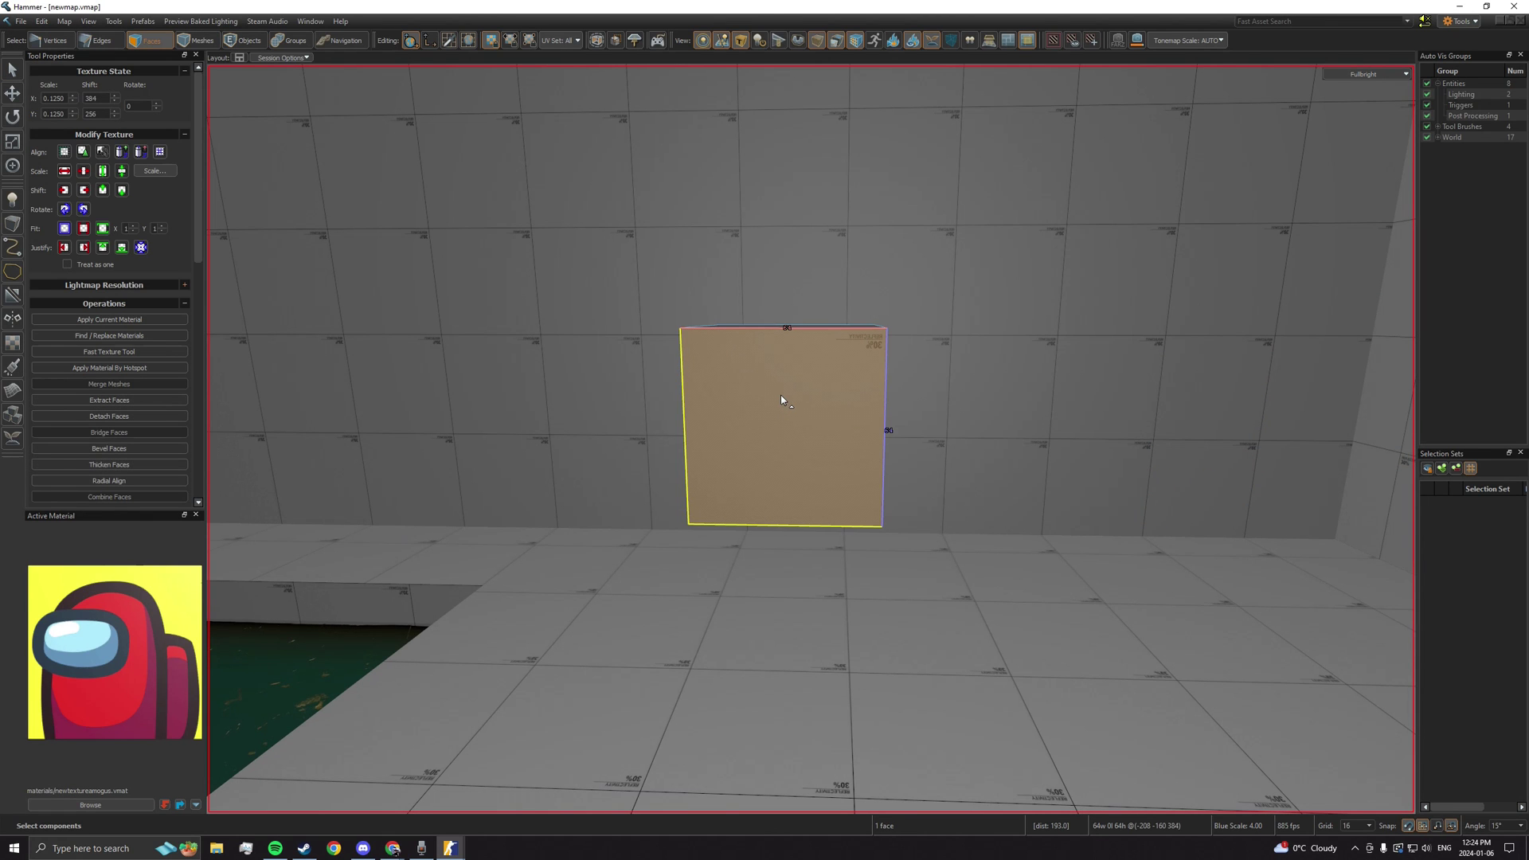
pyautogui.hotkey('shift', 't')
pyautogui.click(64, 228)
pyautogui.press('5')
pyautogui.press('Escape')
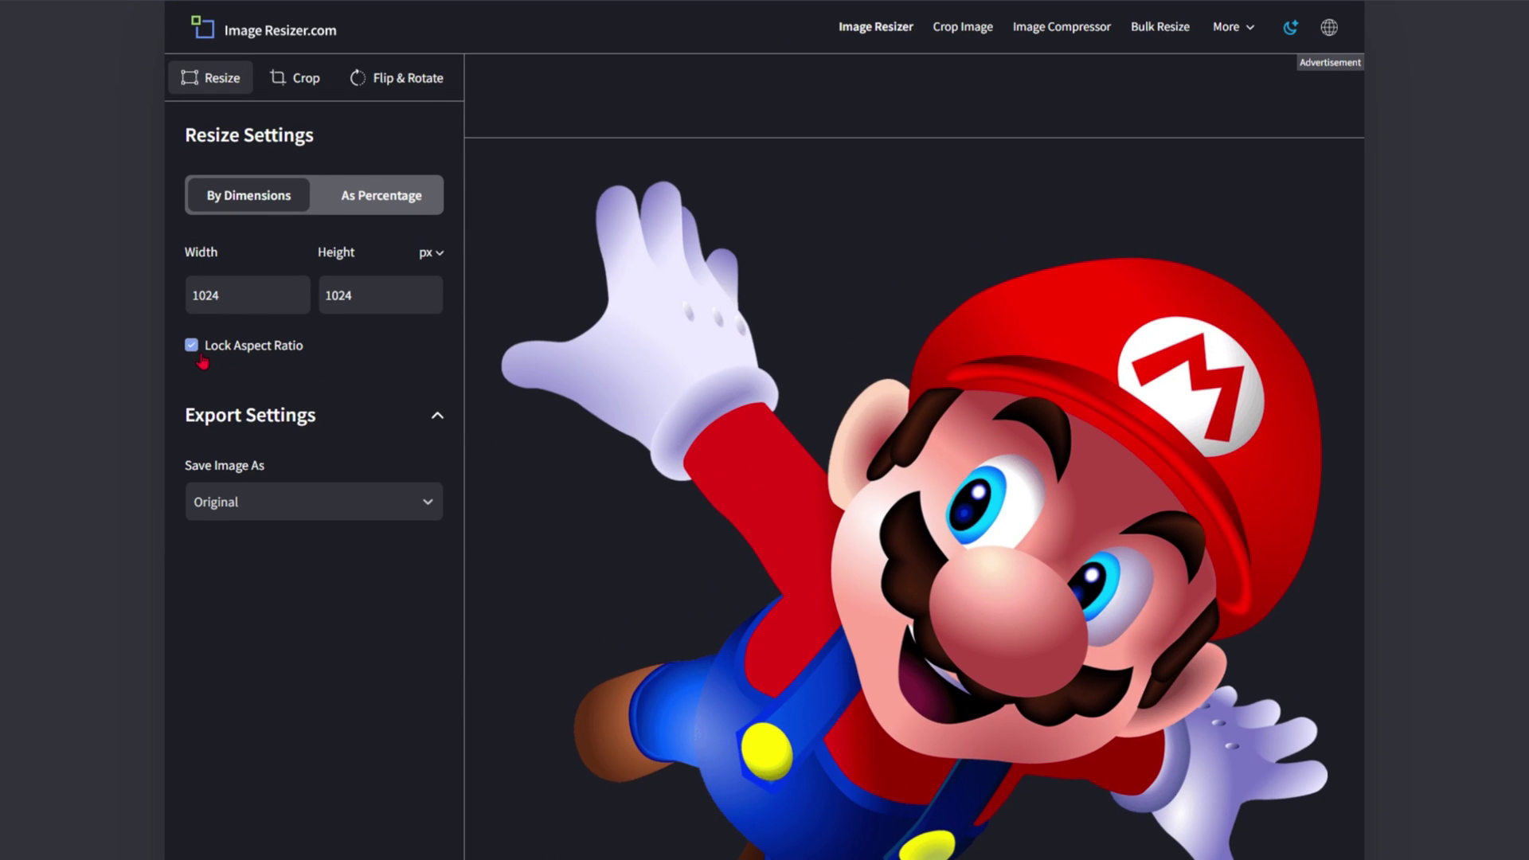
# - In Image Resizer, unlock the aspect ratio and resize the Mario image to 1024 × 1024 px with a #000000 background fill
pyautogui.click(191, 346)
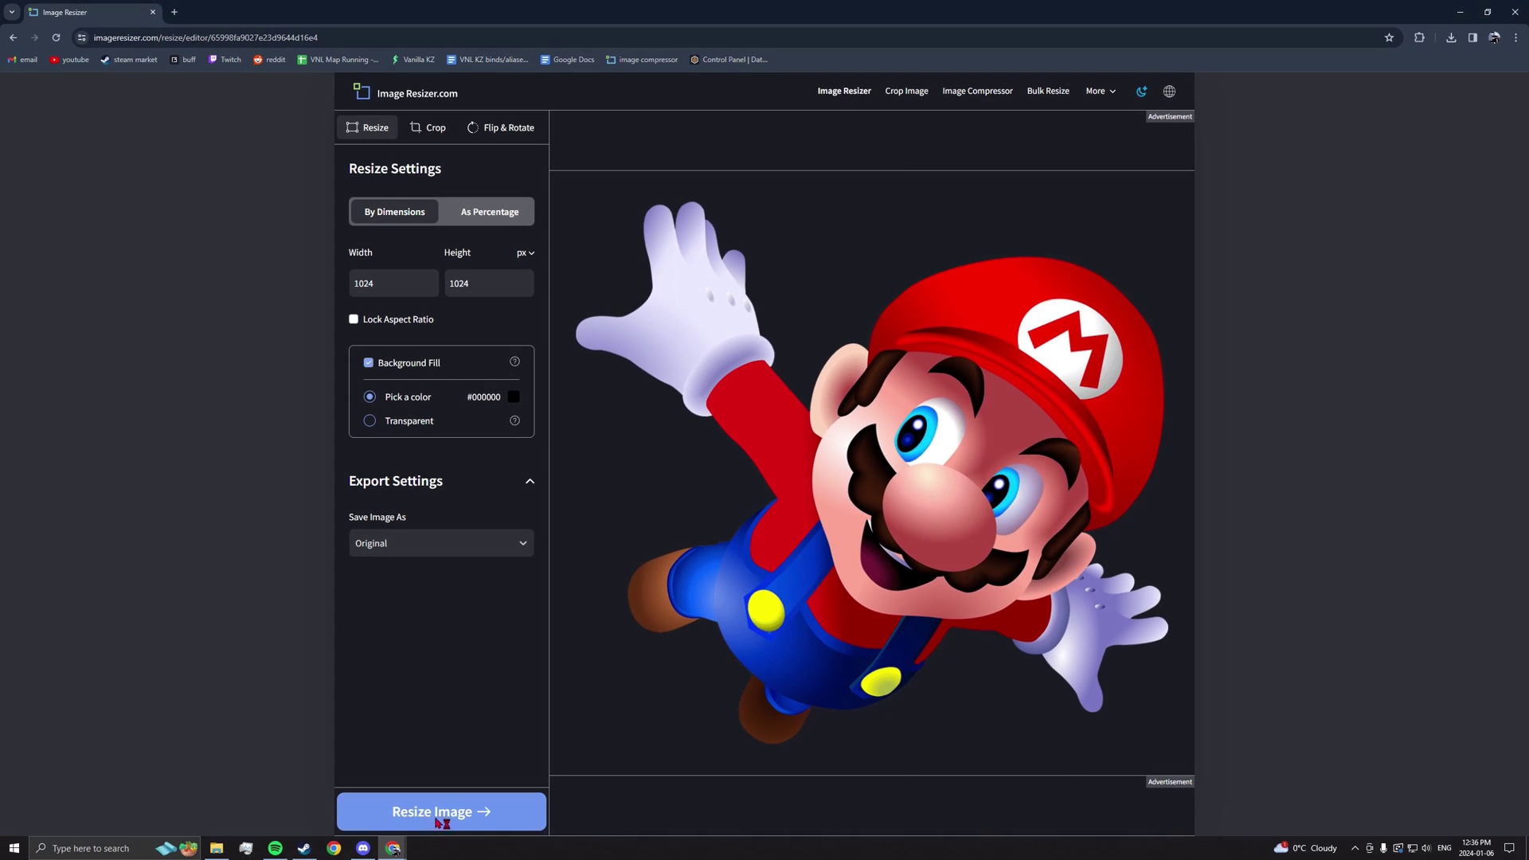
pyautogui.click(444, 812)
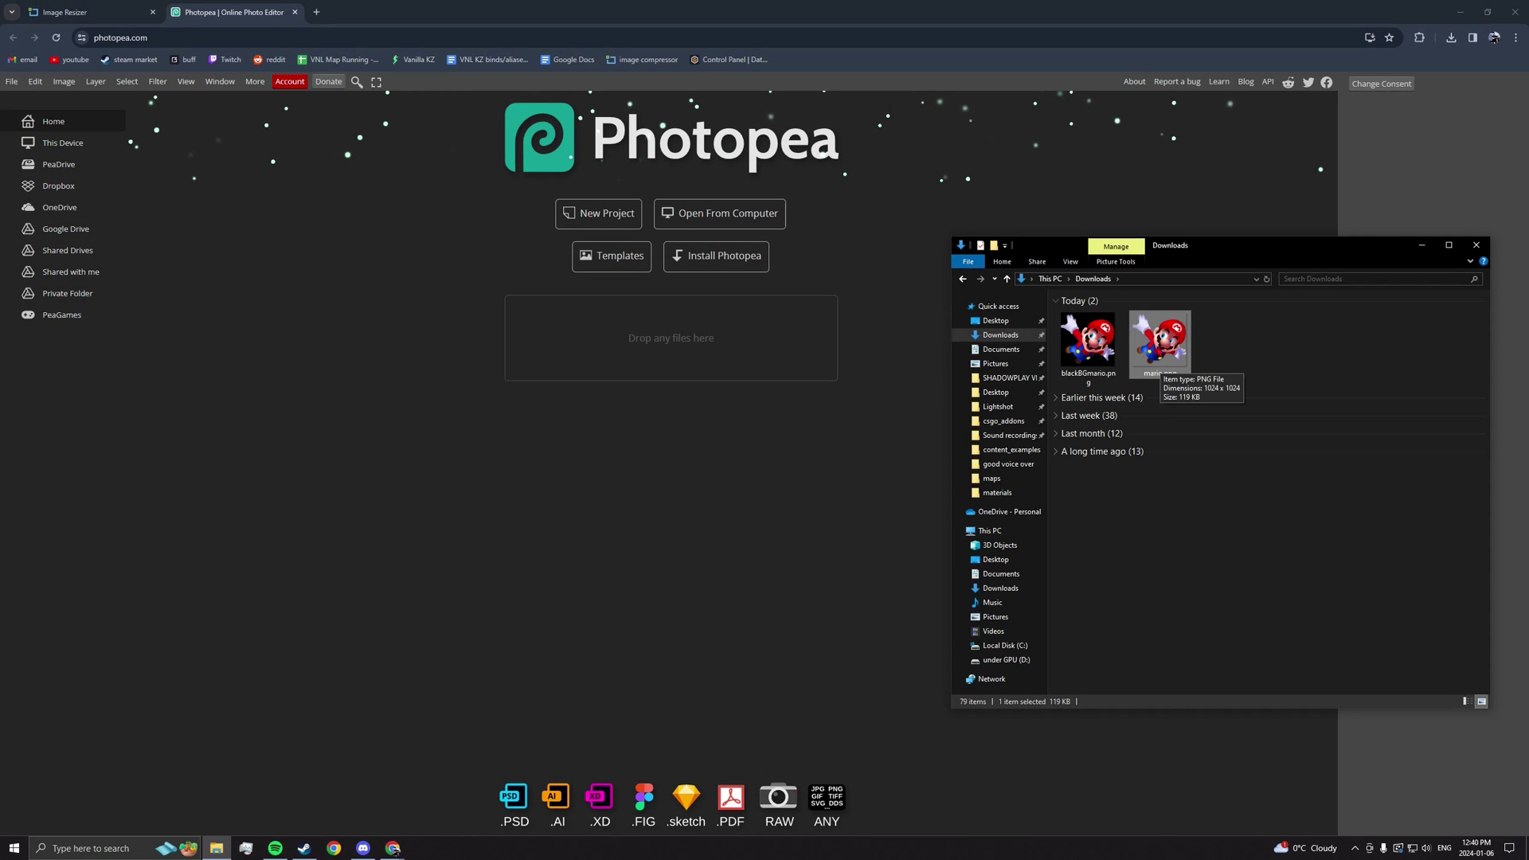
# - Open the 1024 x 1024 mario.png in Photopea and add a raster mask to its layer from transparency
pyautogui.moveTo(1159, 342); pyautogui.dragTo(717, 342)
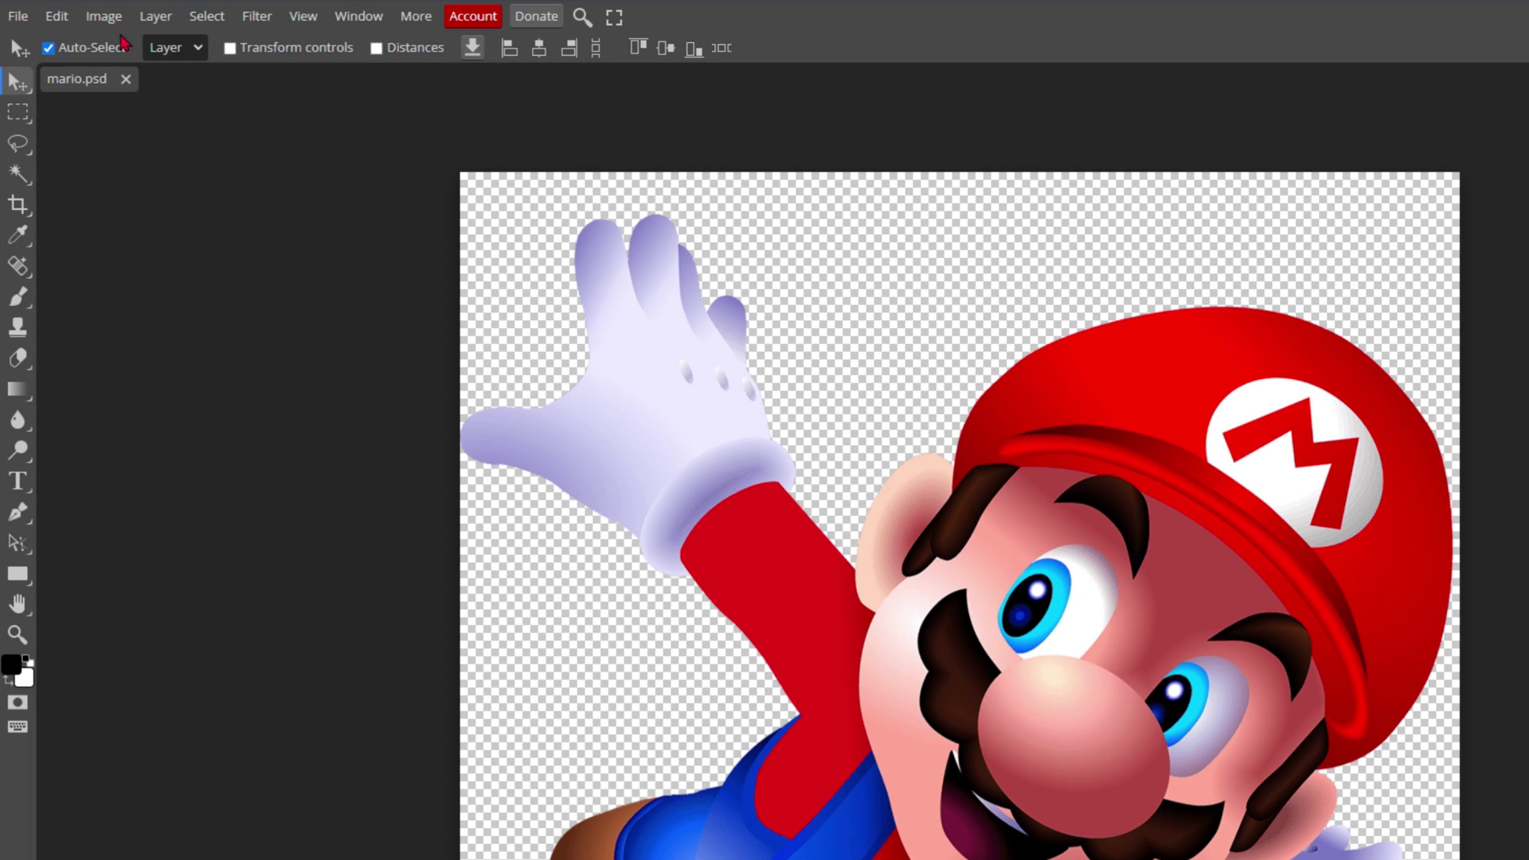
pyautogui.click(167, 21)
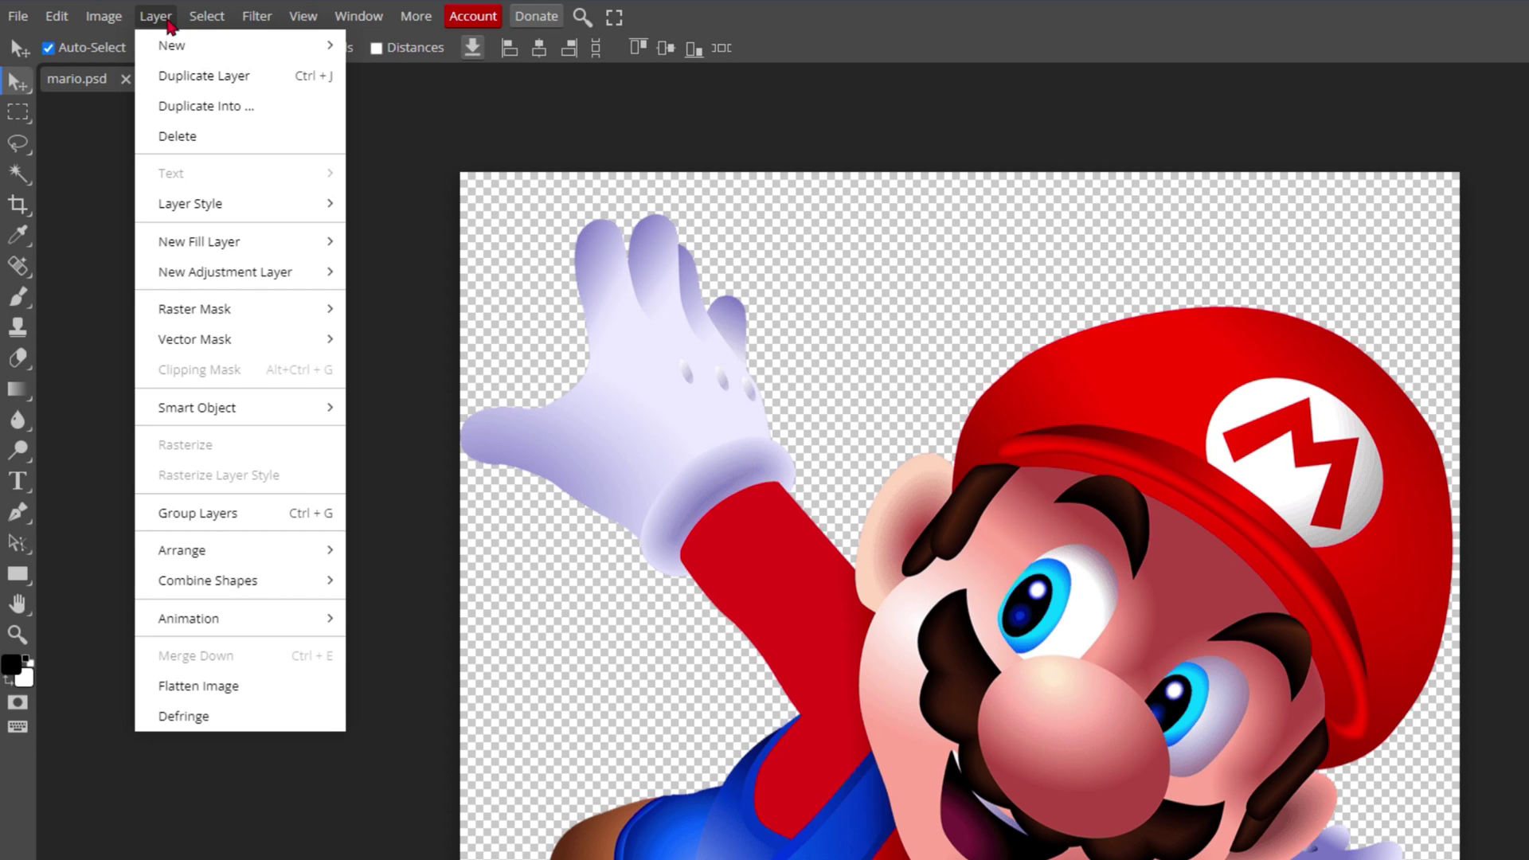
pyautogui.moveTo(229, 311)
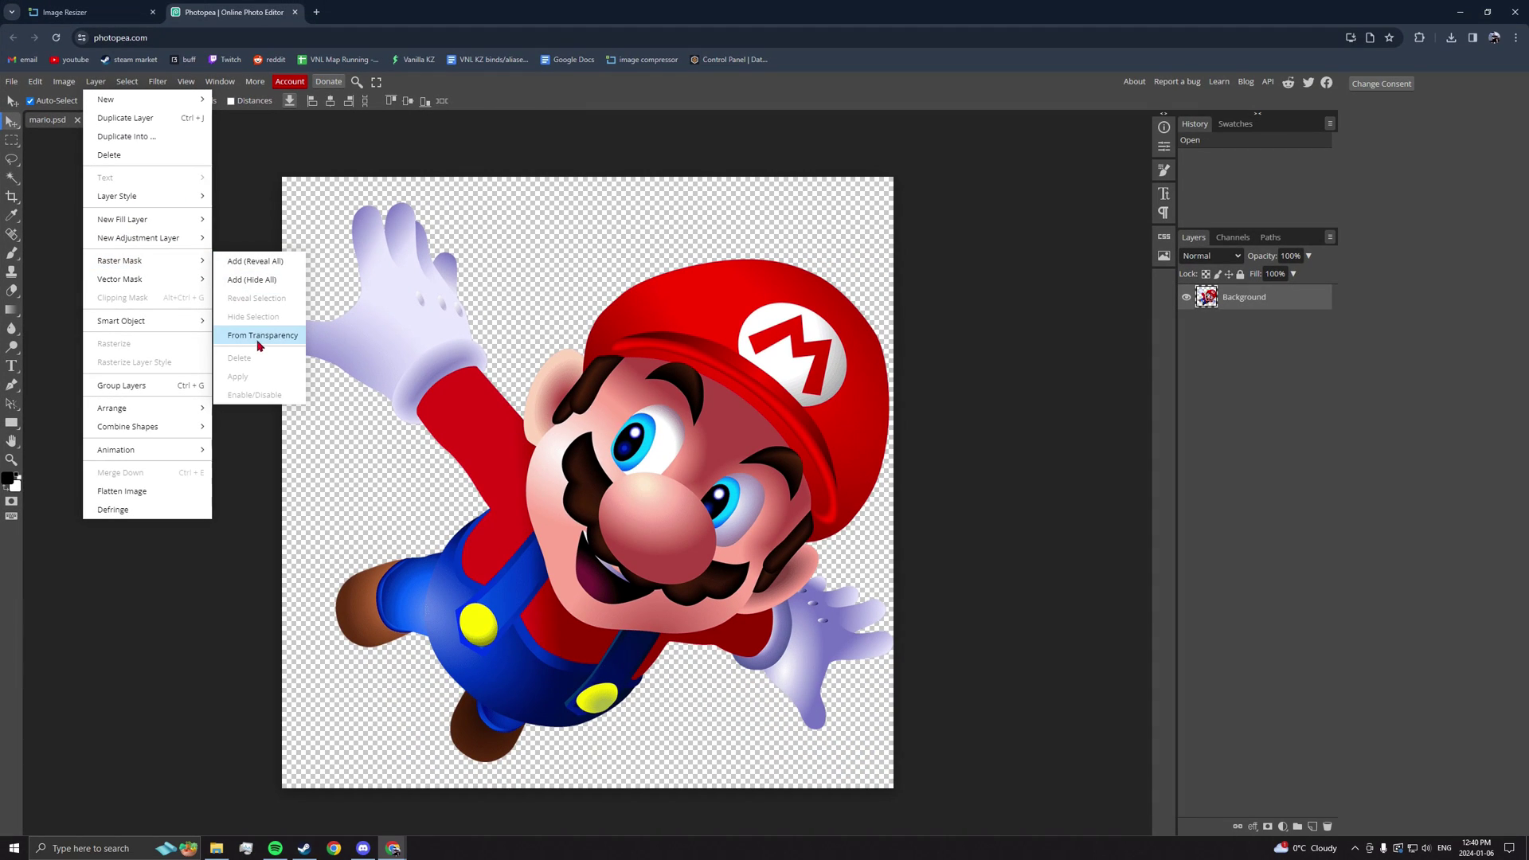
pyautogui.click(258, 345)
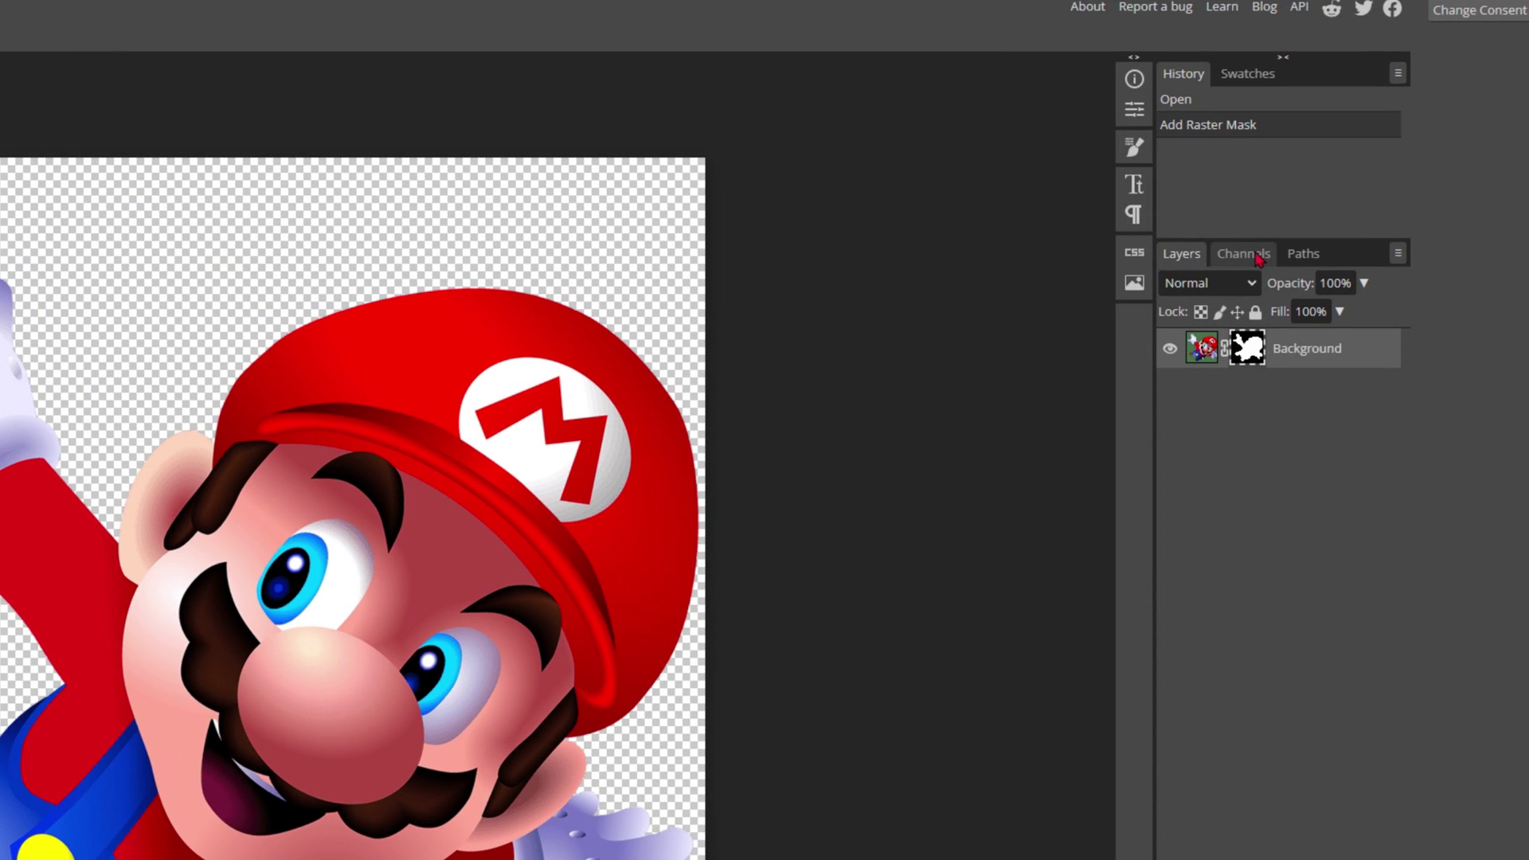
# - Display only the Background Mask channel and select and copy its entire contents
pyautogui.click(1257, 255)
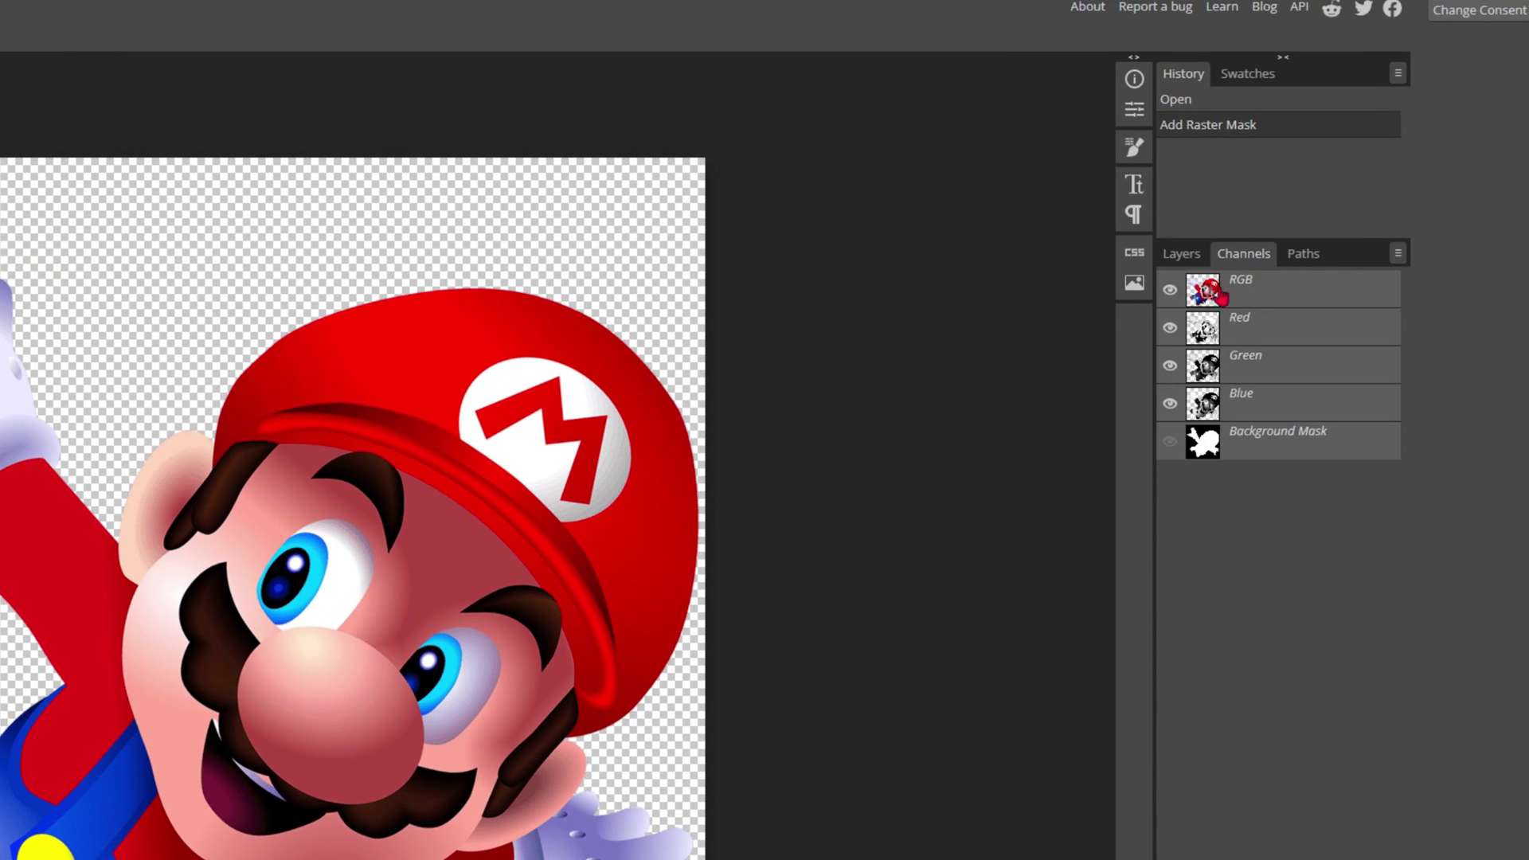
pyautogui.click(1170, 295)
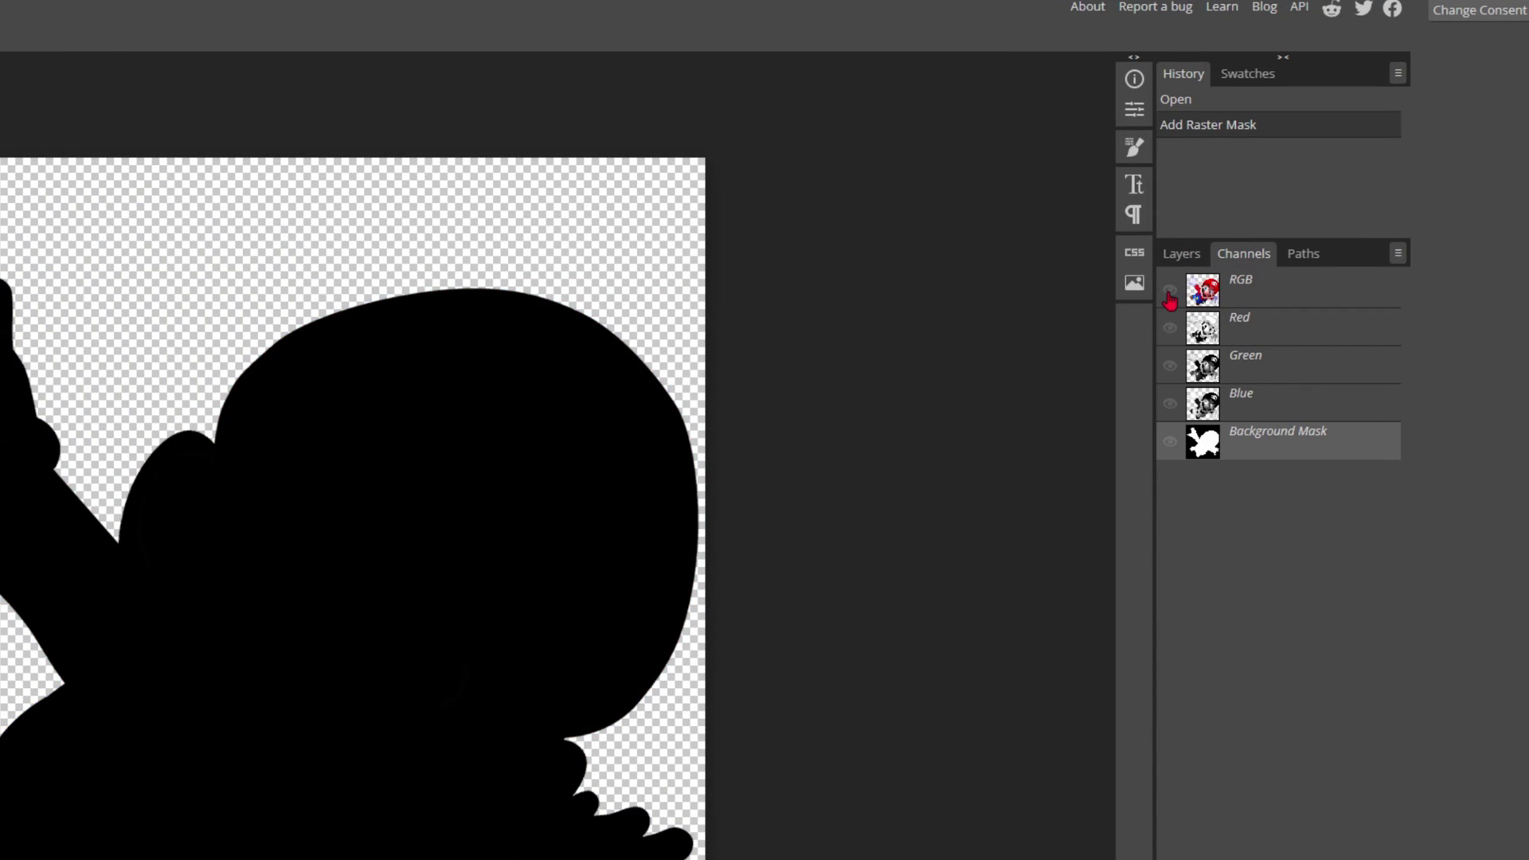
pyautogui.click(1171, 443)
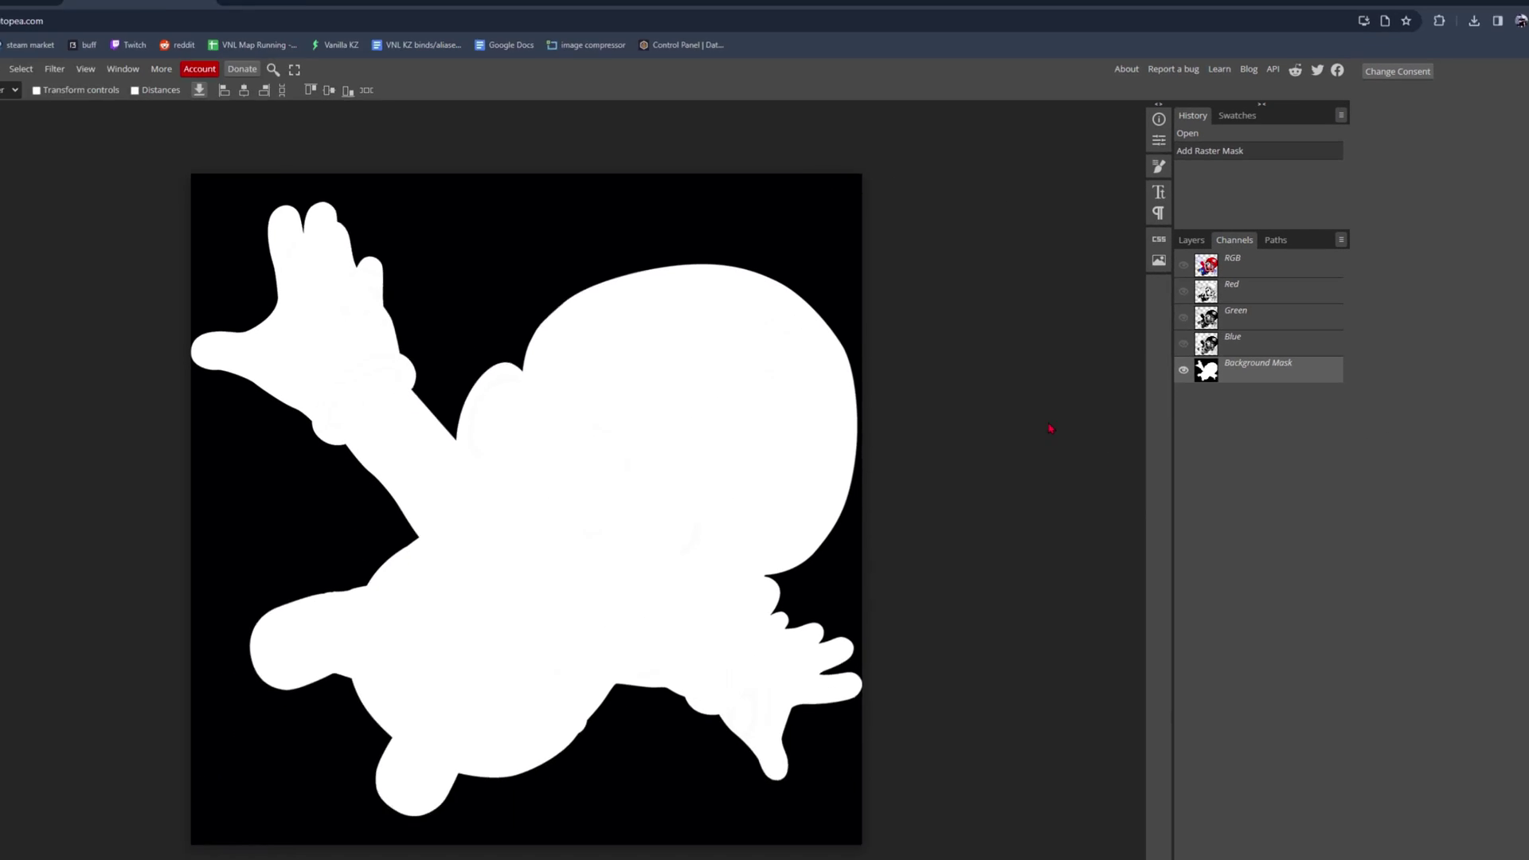
pyautogui.hotkey('ctrl', 'a')
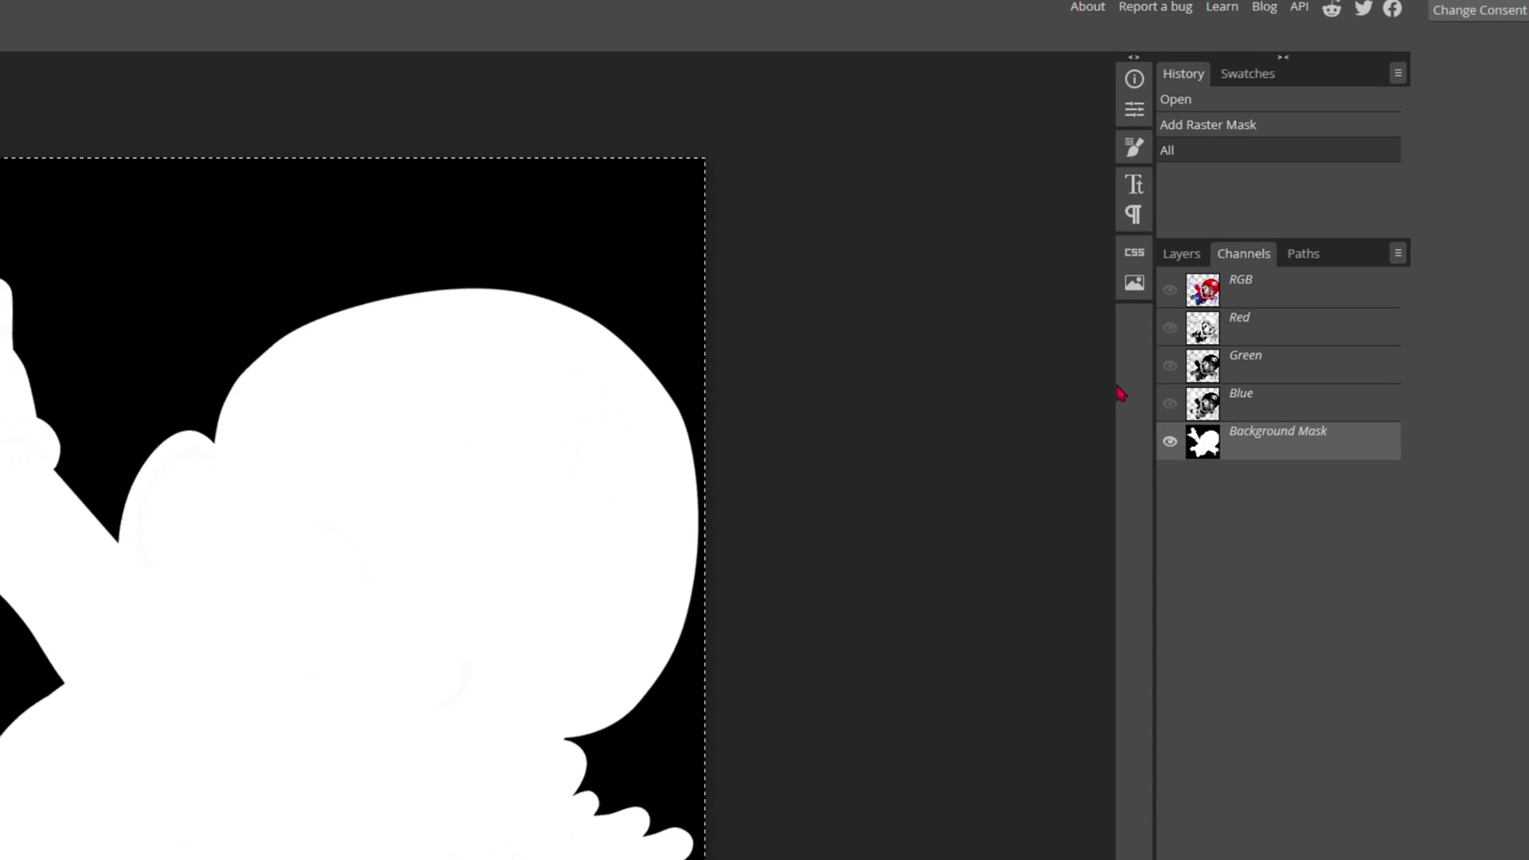
# - Target the Background layer's image instead of its mask and paste the copied mask as a new layer
pyautogui.click(1197, 253)
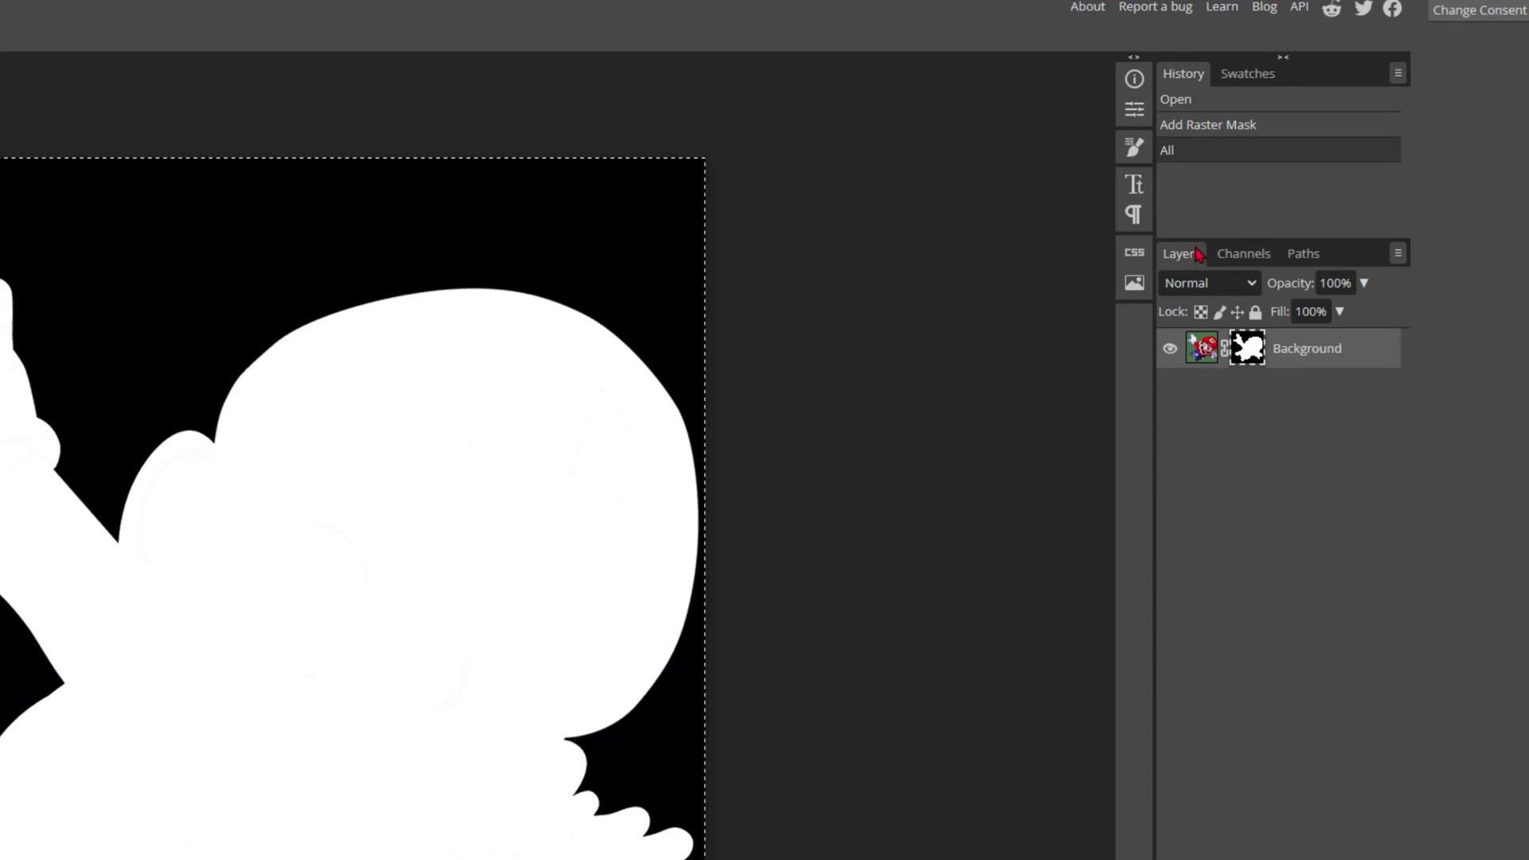
pyautogui.click(1199, 351)
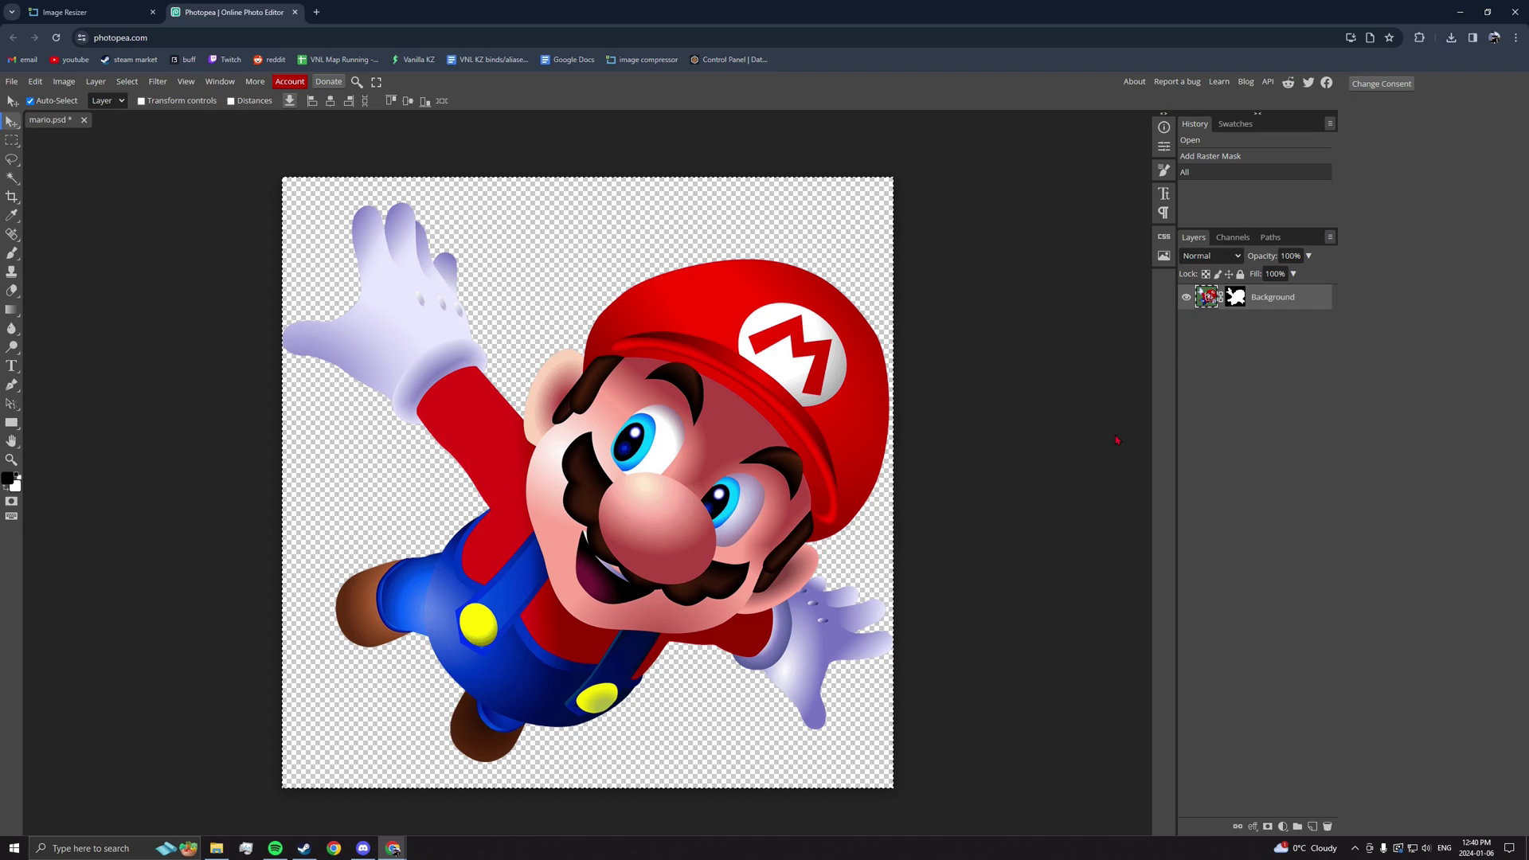
pyautogui.hotkey('ctrl', 'v')
# - Export the black-and-white Mario mask as a 1024 × 1024 px PNG at 100% quality and access the download
pyautogui.click(11, 81)
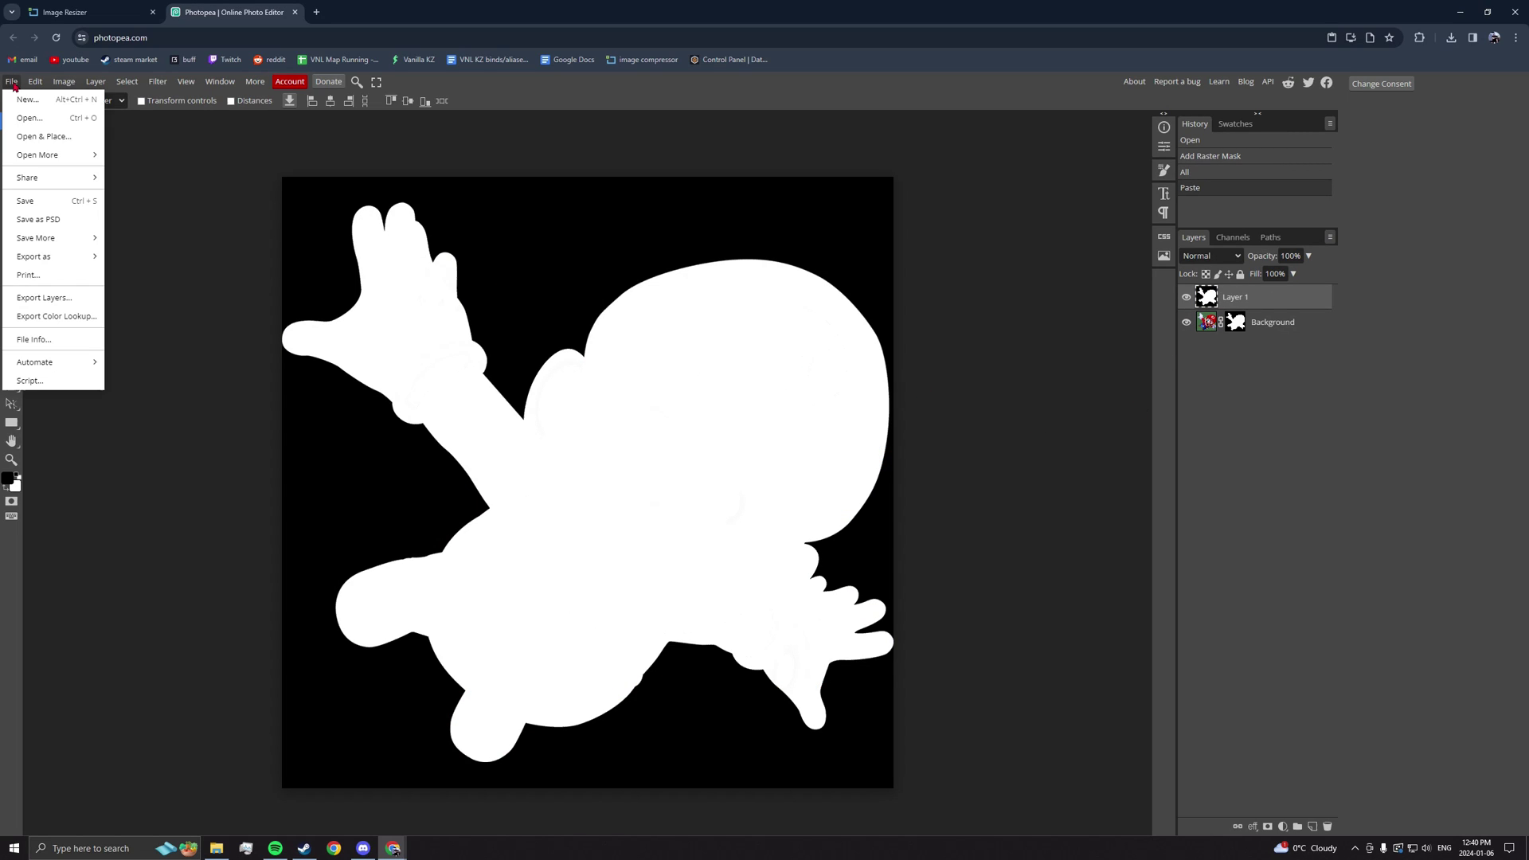
pyautogui.moveTo(92, 263)
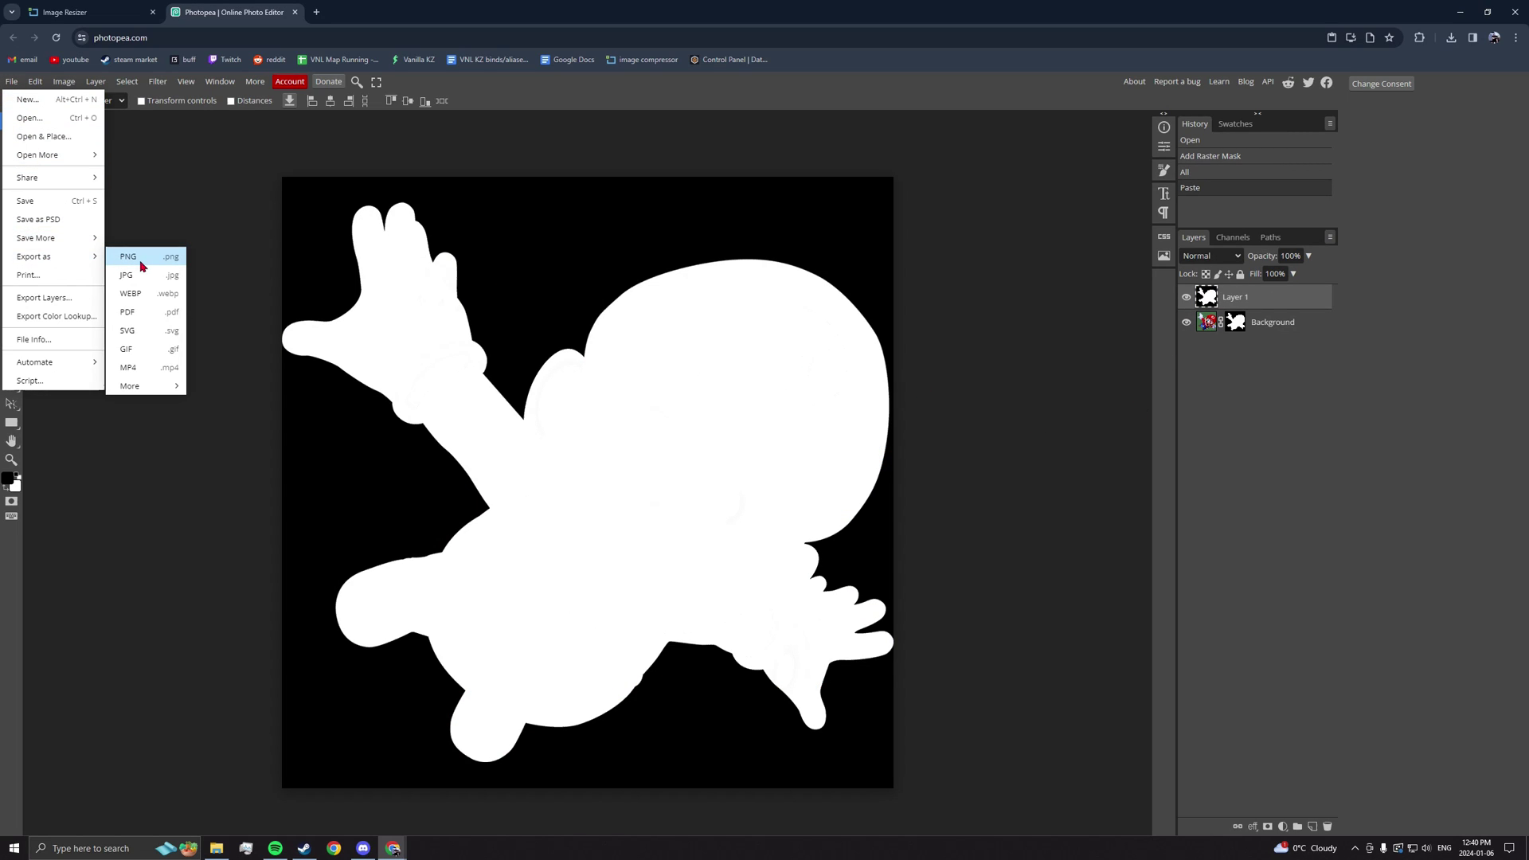
pyautogui.click(139, 259)
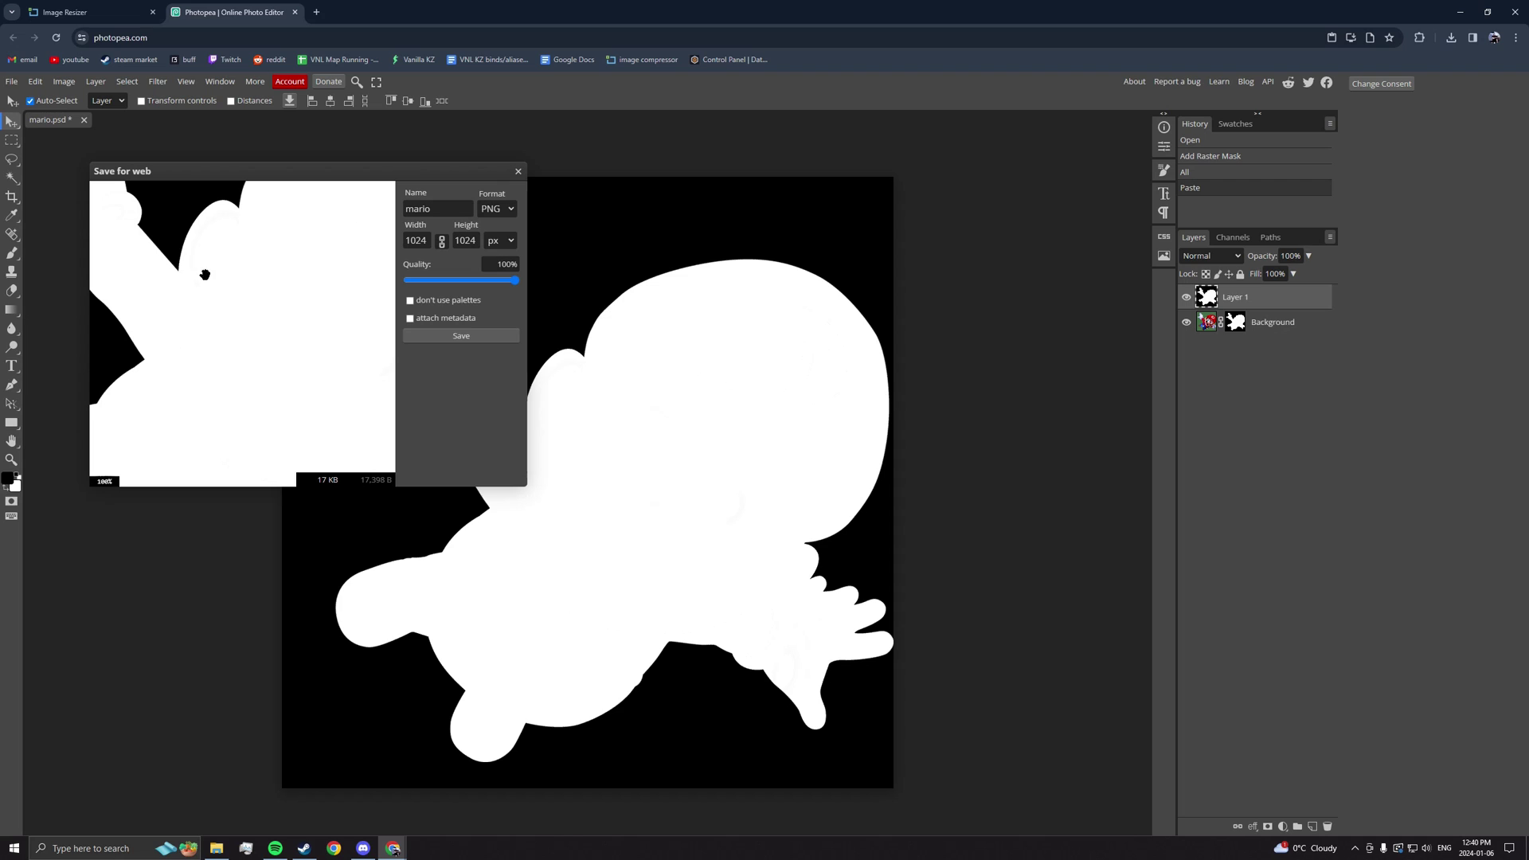
pyautogui.click(436, 343)
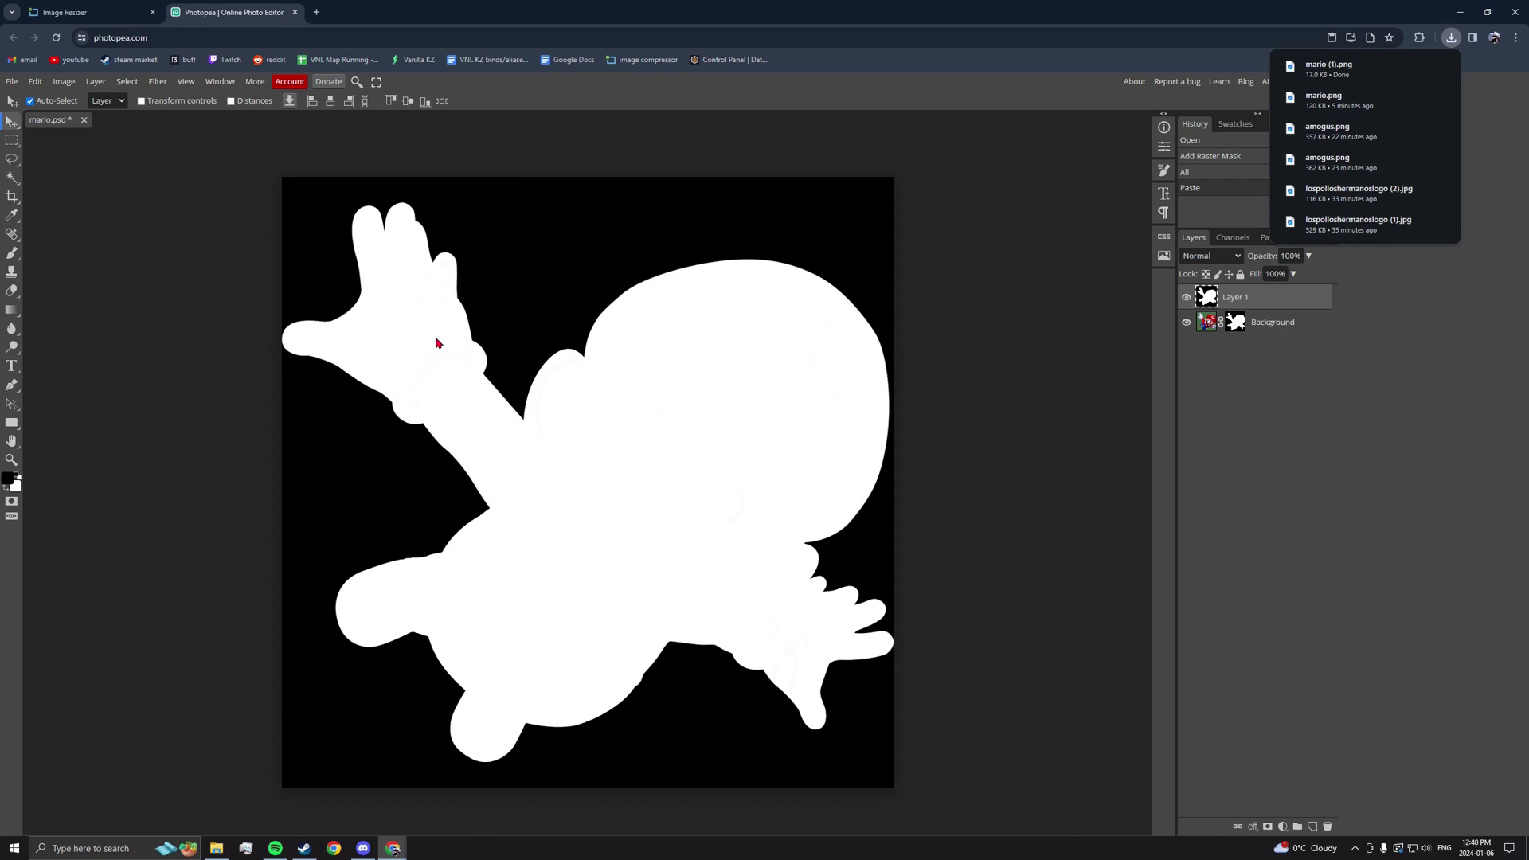
pyautogui.click(1328, 76)
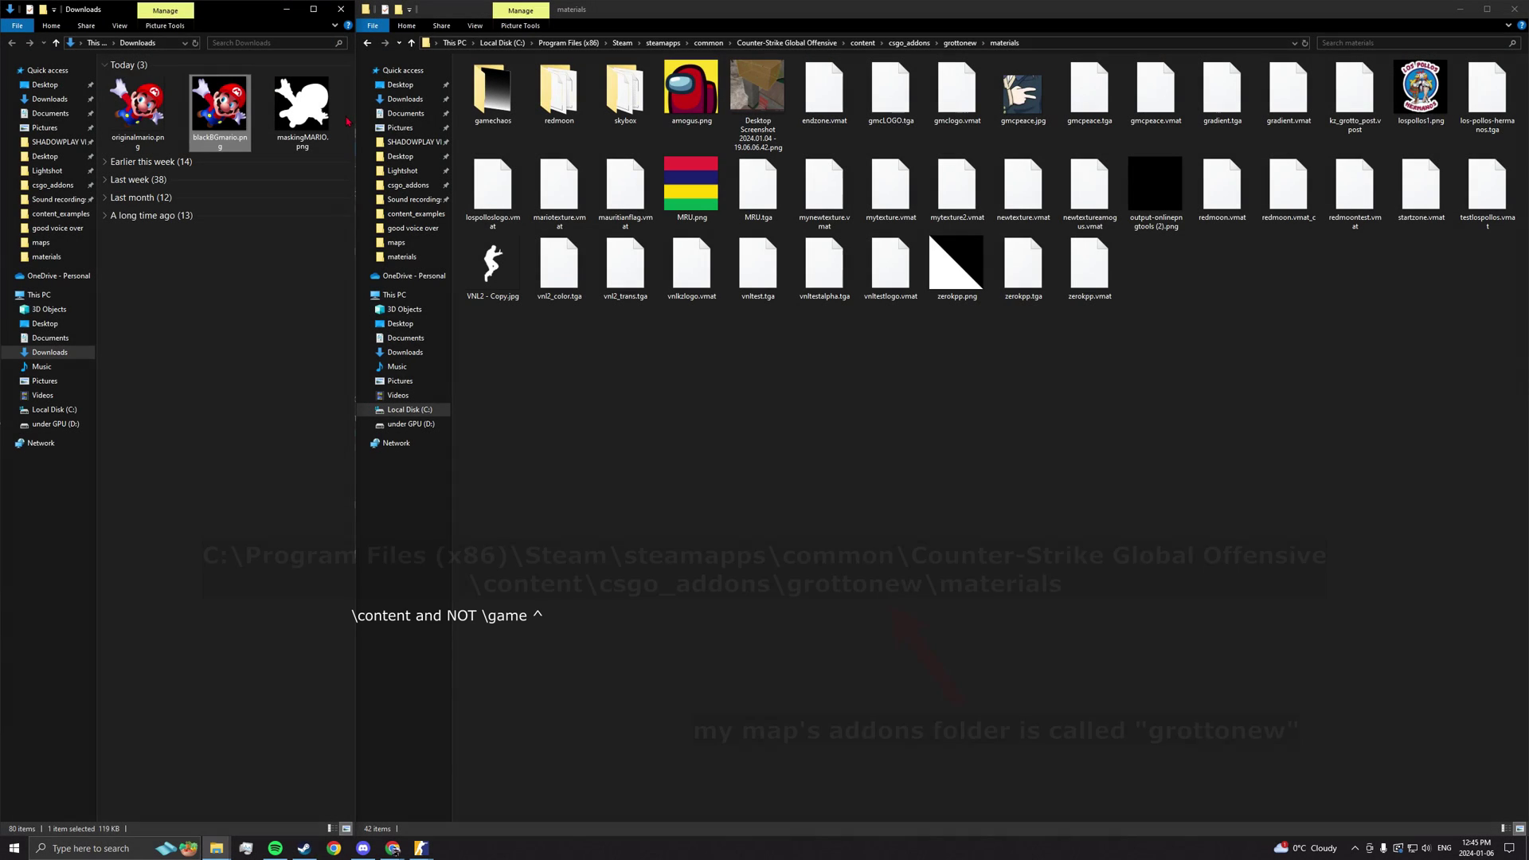
# - Move blackBGmario.png and maskingMARIO.png from Downloads into the grottonew addon's content materials folder
pyautogui.keyDown('ctrl'); pyautogui.click(303, 111); pyautogui.keyUp('ctrl')
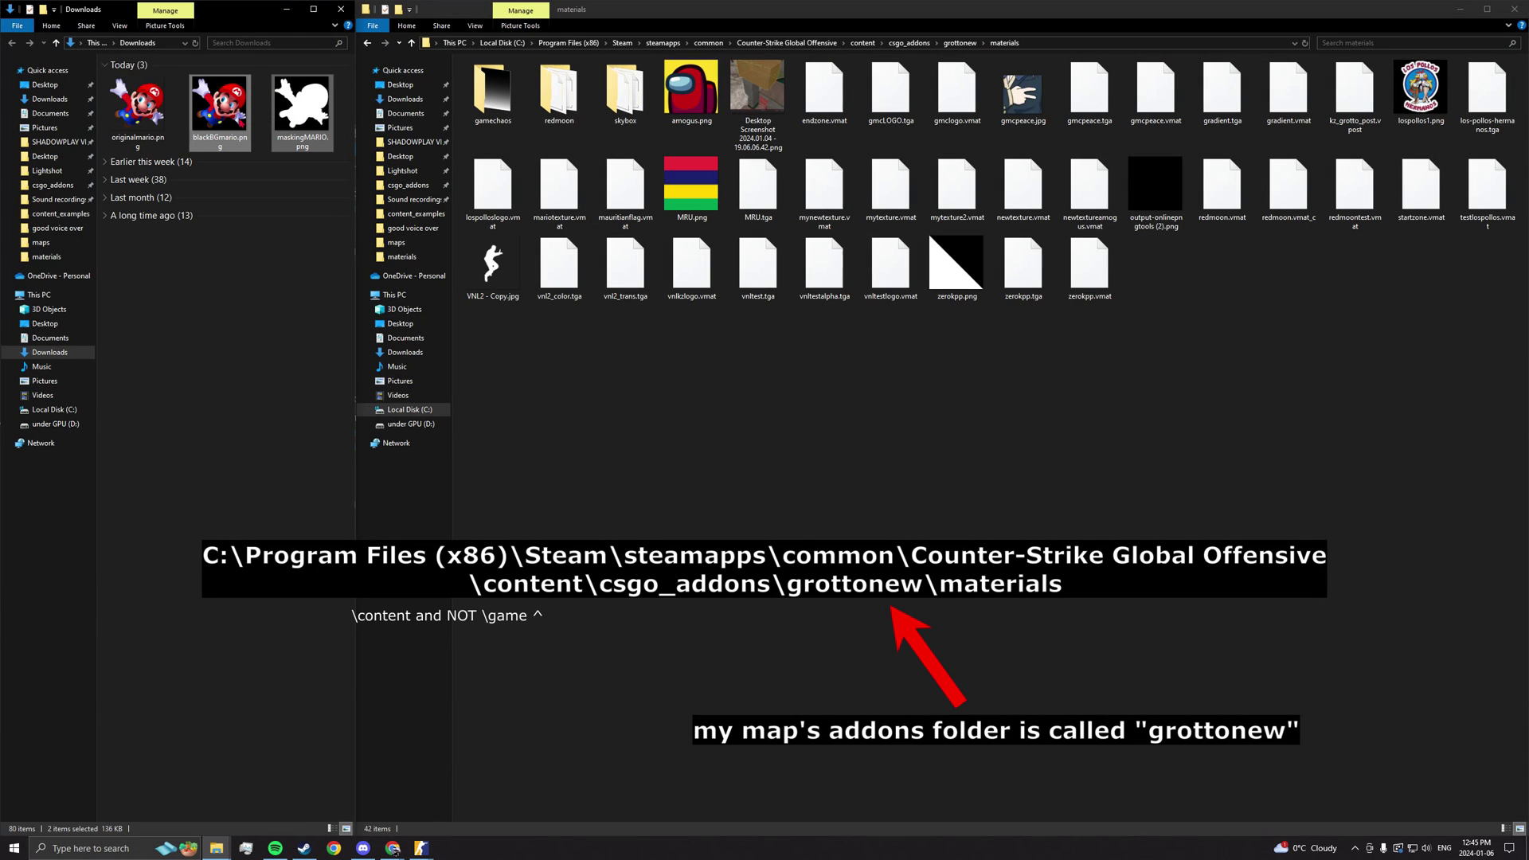
pyautogui.moveTo(302, 111); pyautogui.dragTo(1171, 368)
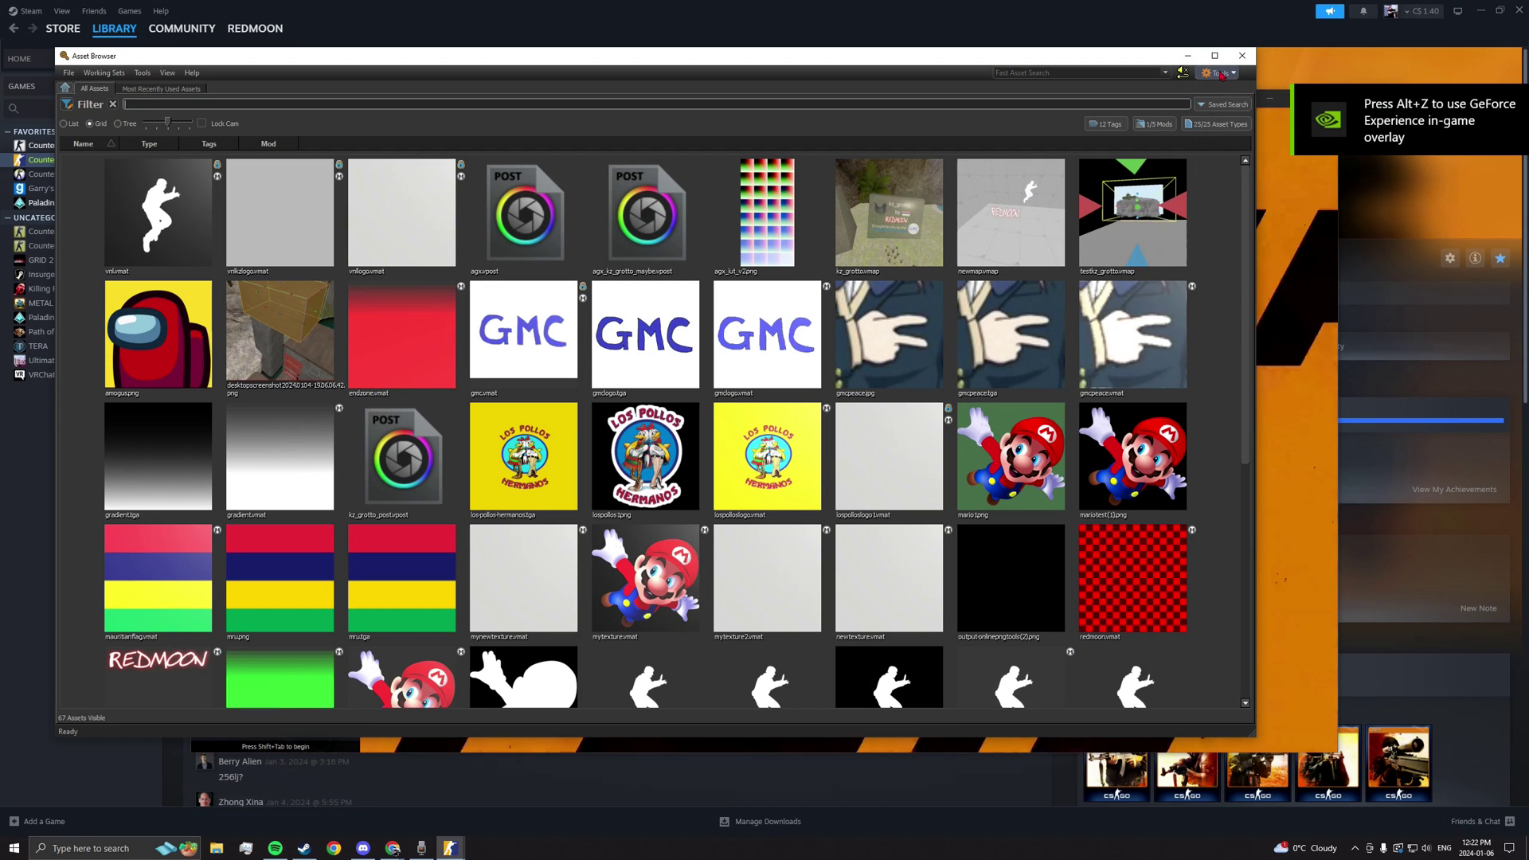
# - Switch to the Material Editor from the Asset Browser and create a new material with the Csgo Complex shader
pyautogui.click(1222, 74)
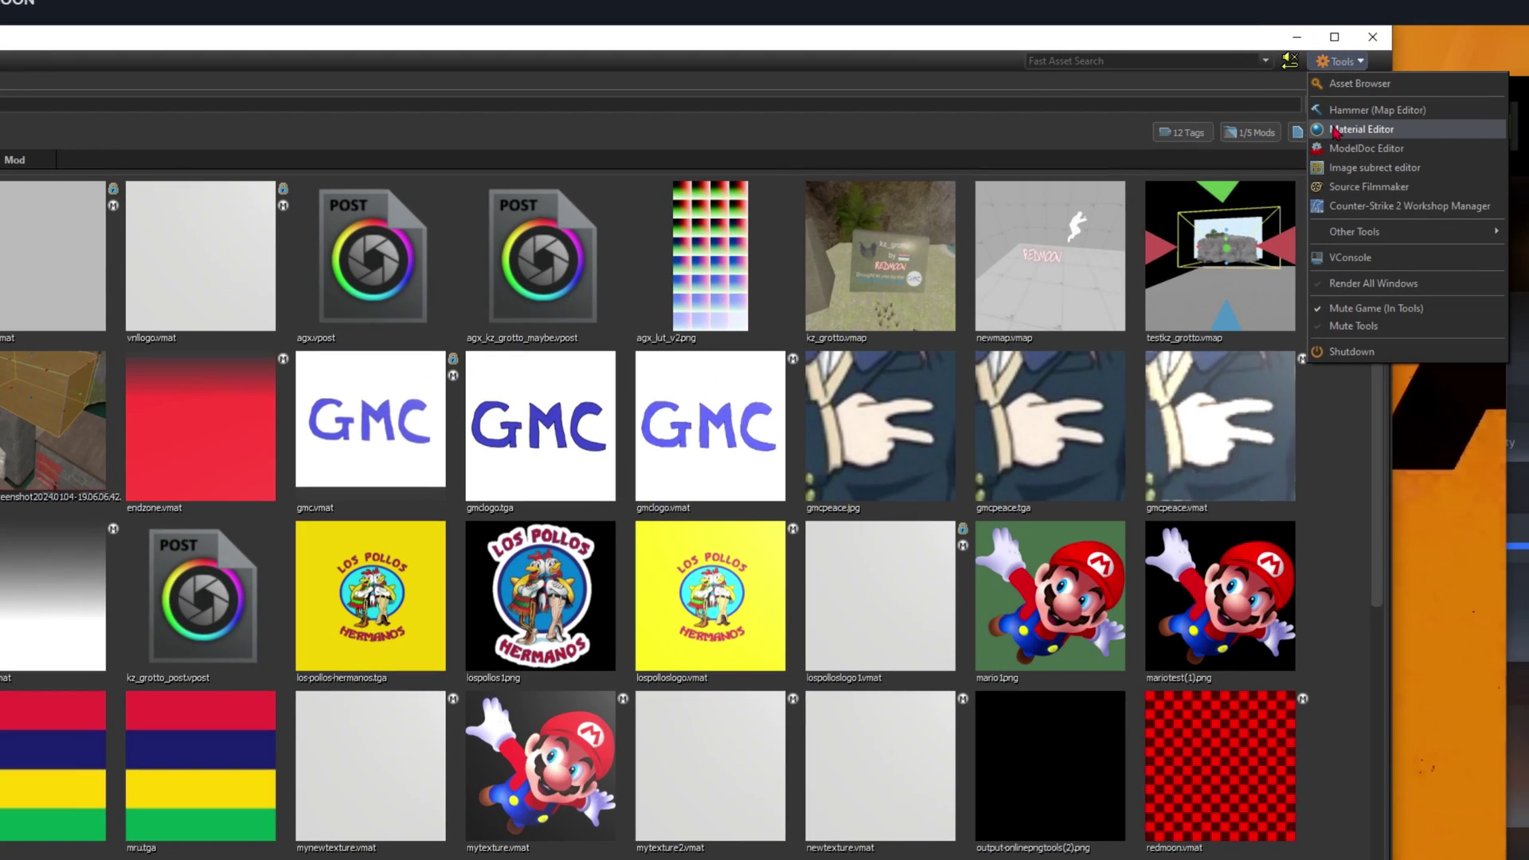
pyautogui.click(1215, 121)
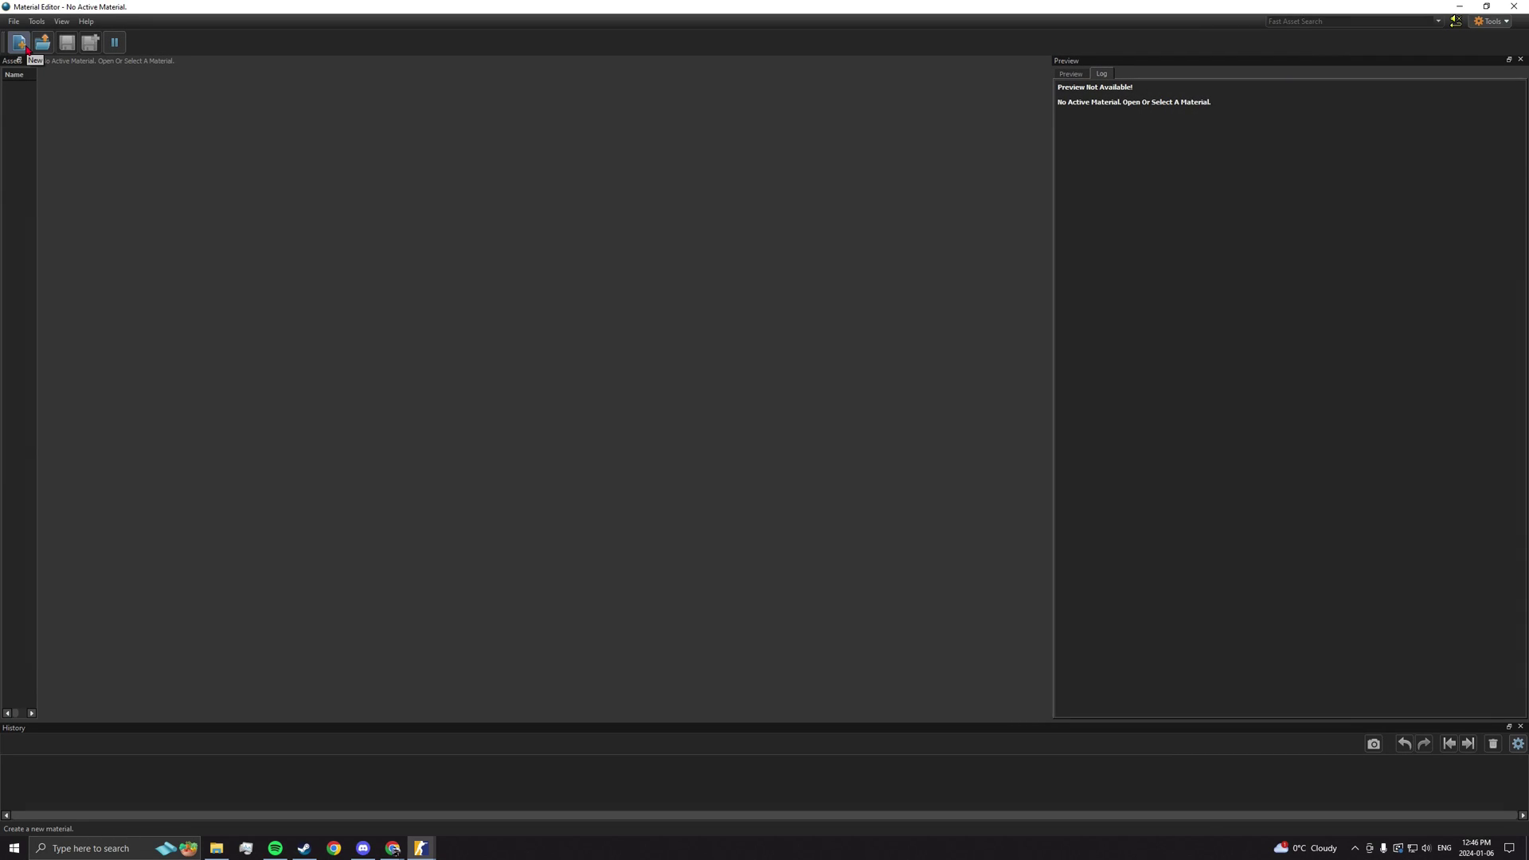
pyautogui.click(27, 49)
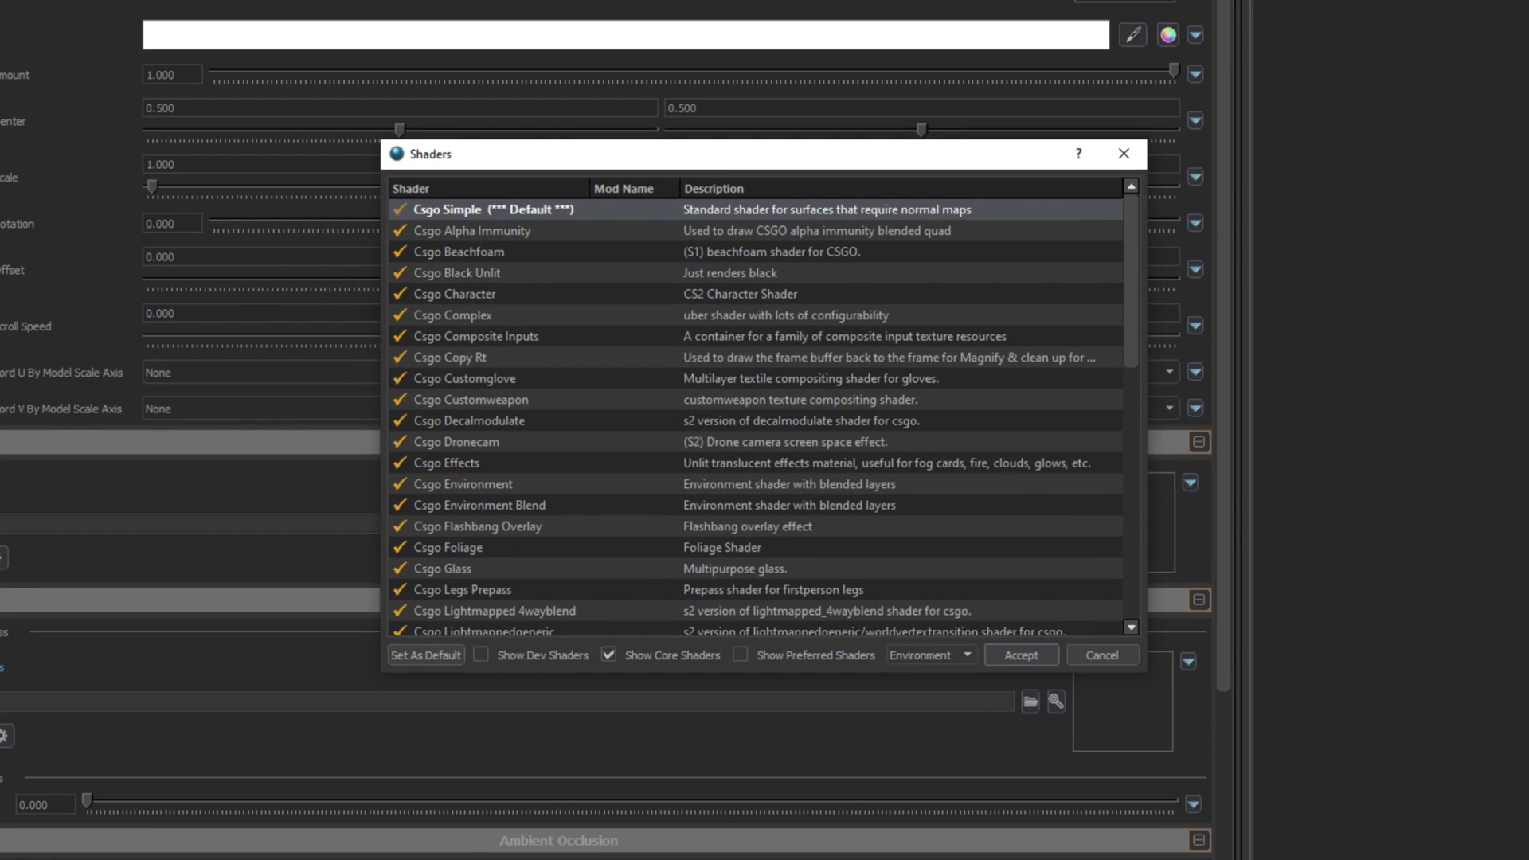
pyautogui.click(477, 322)
pyautogui.click(1019, 655)
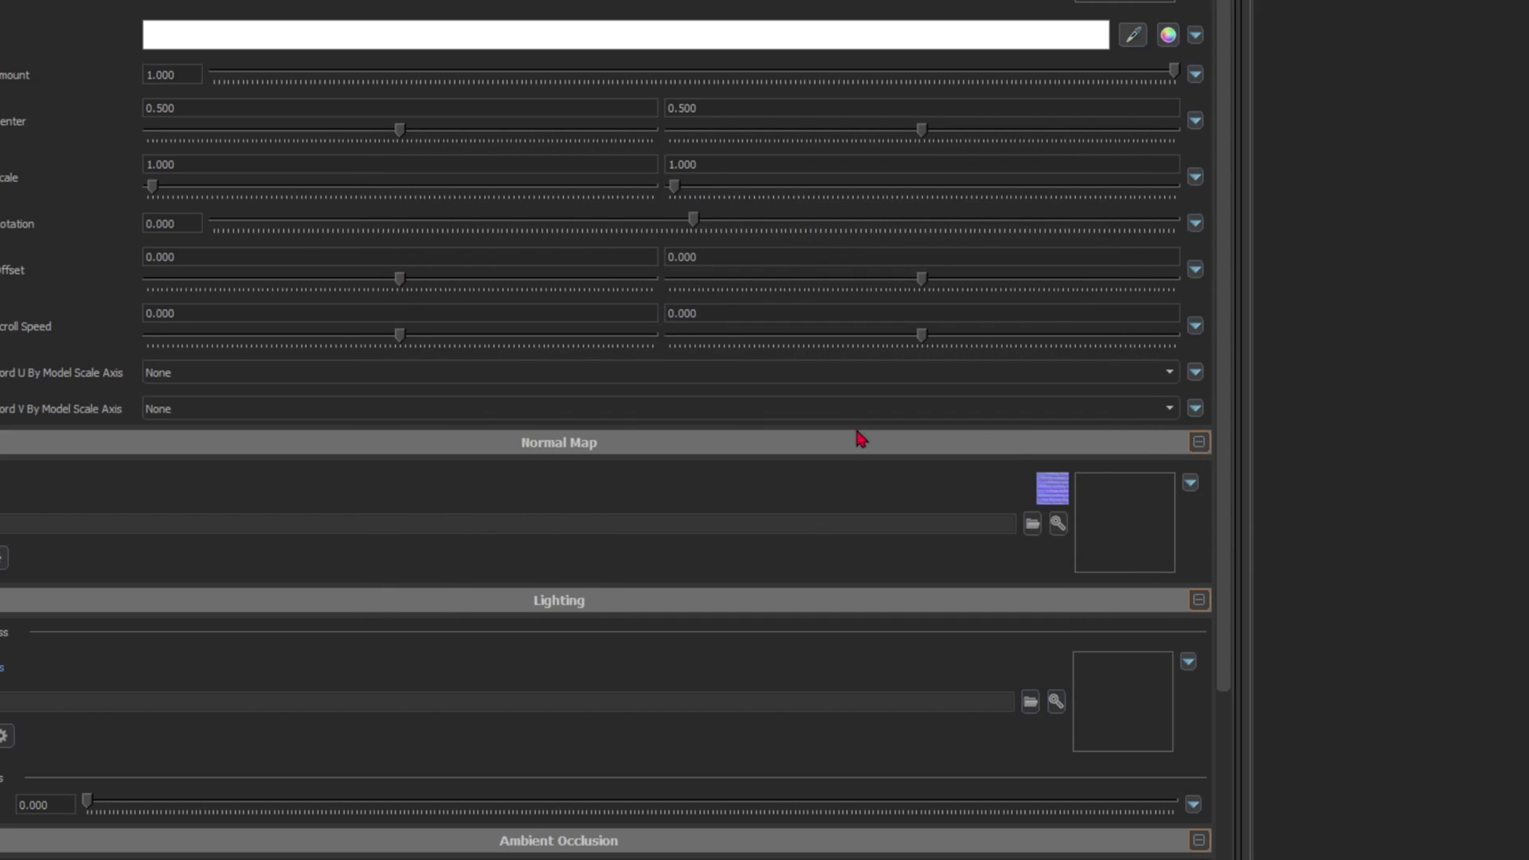
# - Save the new material as mariotexture in the grottonew materials folder
pyautogui.hotkey('ctrl', 's')
pyautogui.write('mariotexture')
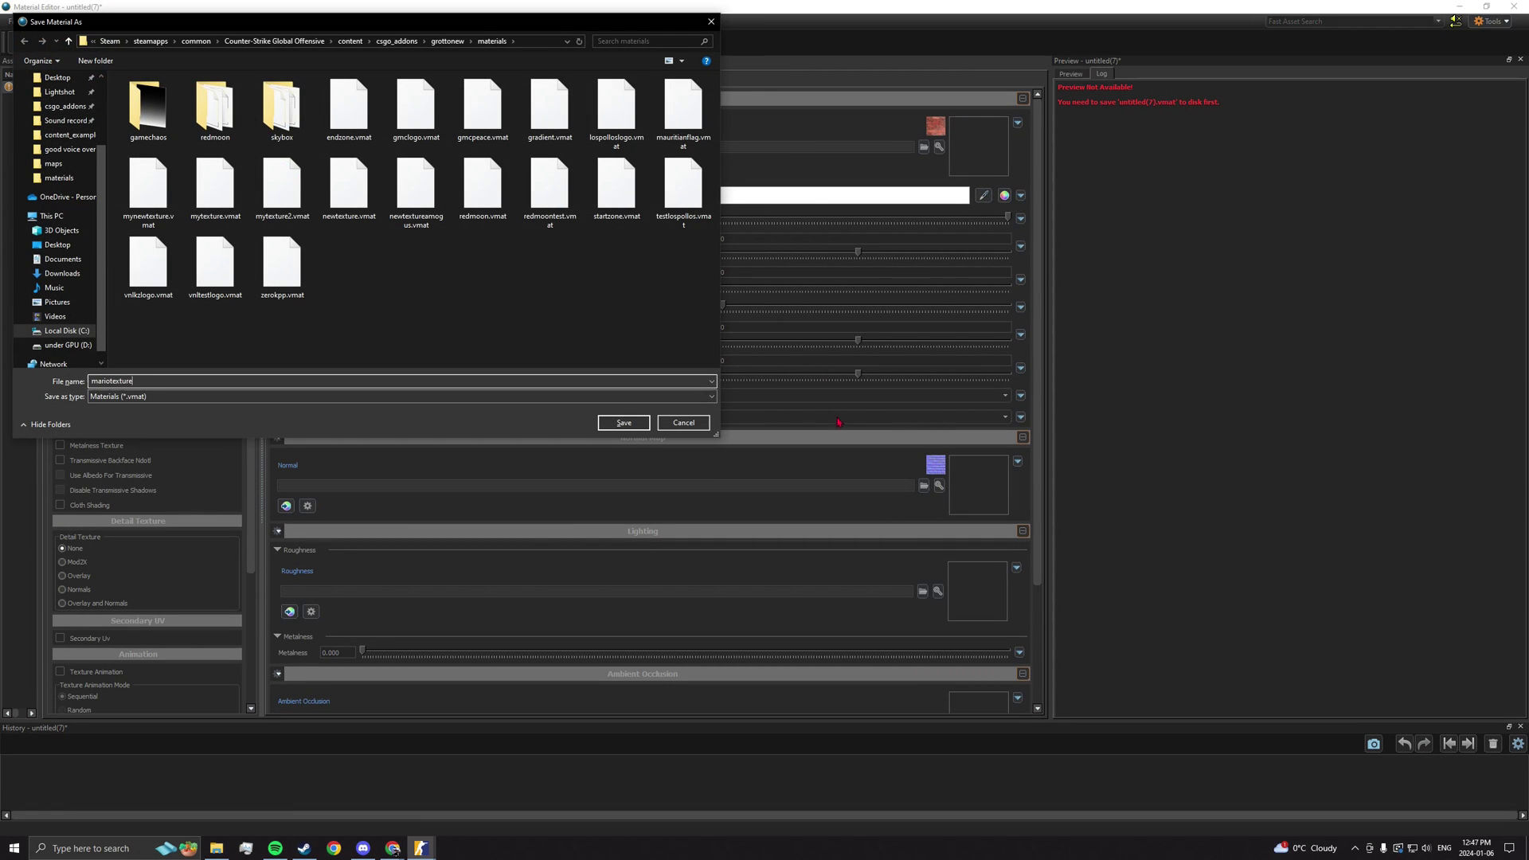
pyautogui.click(623, 423)
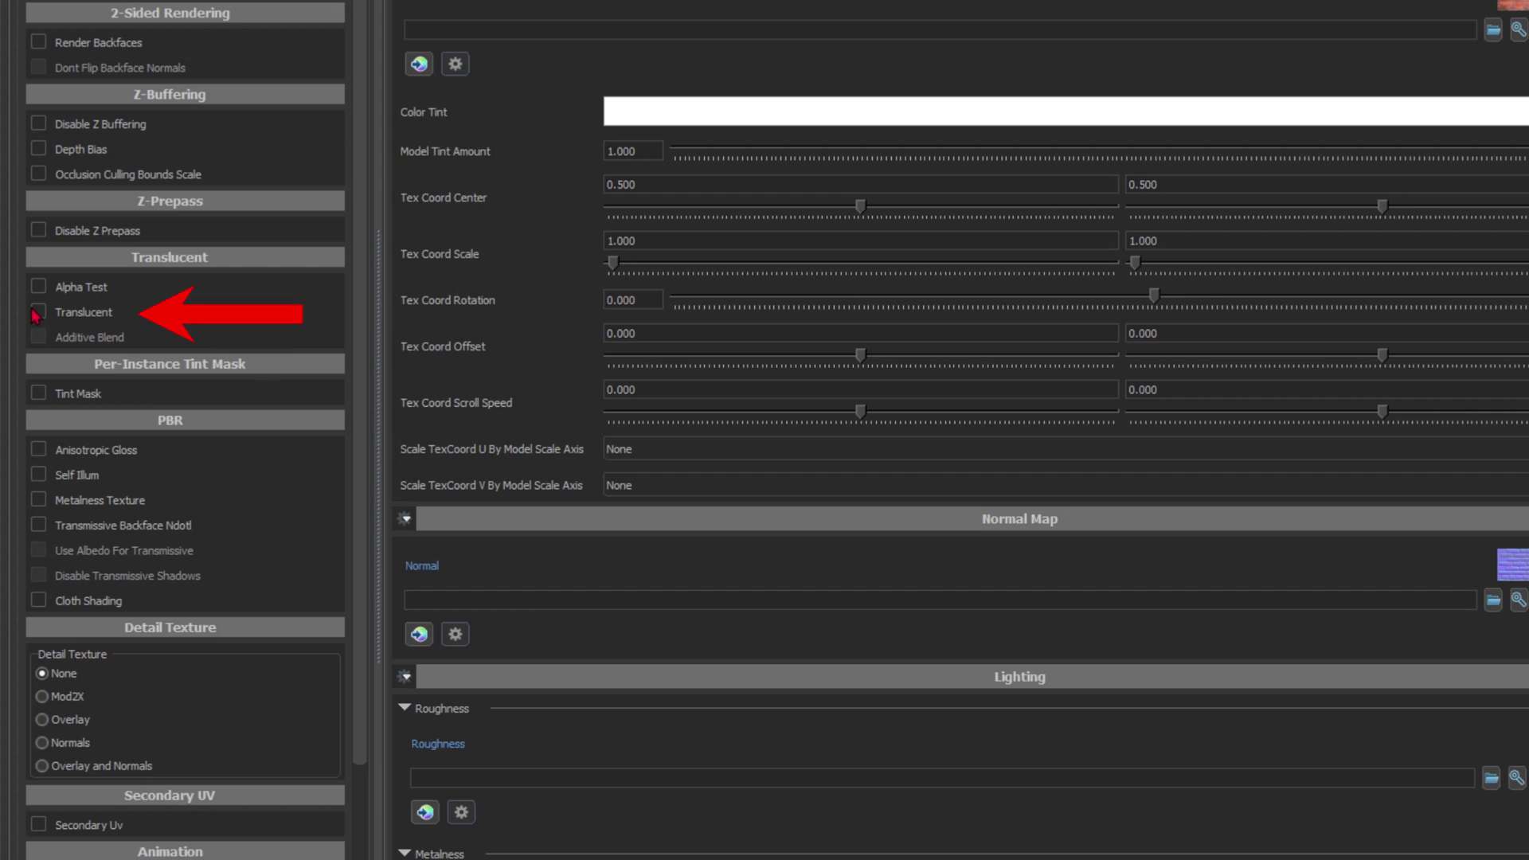
# - Make the material translucent and assign blackBGmario.png as its color texture
pyautogui.click(38, 311)
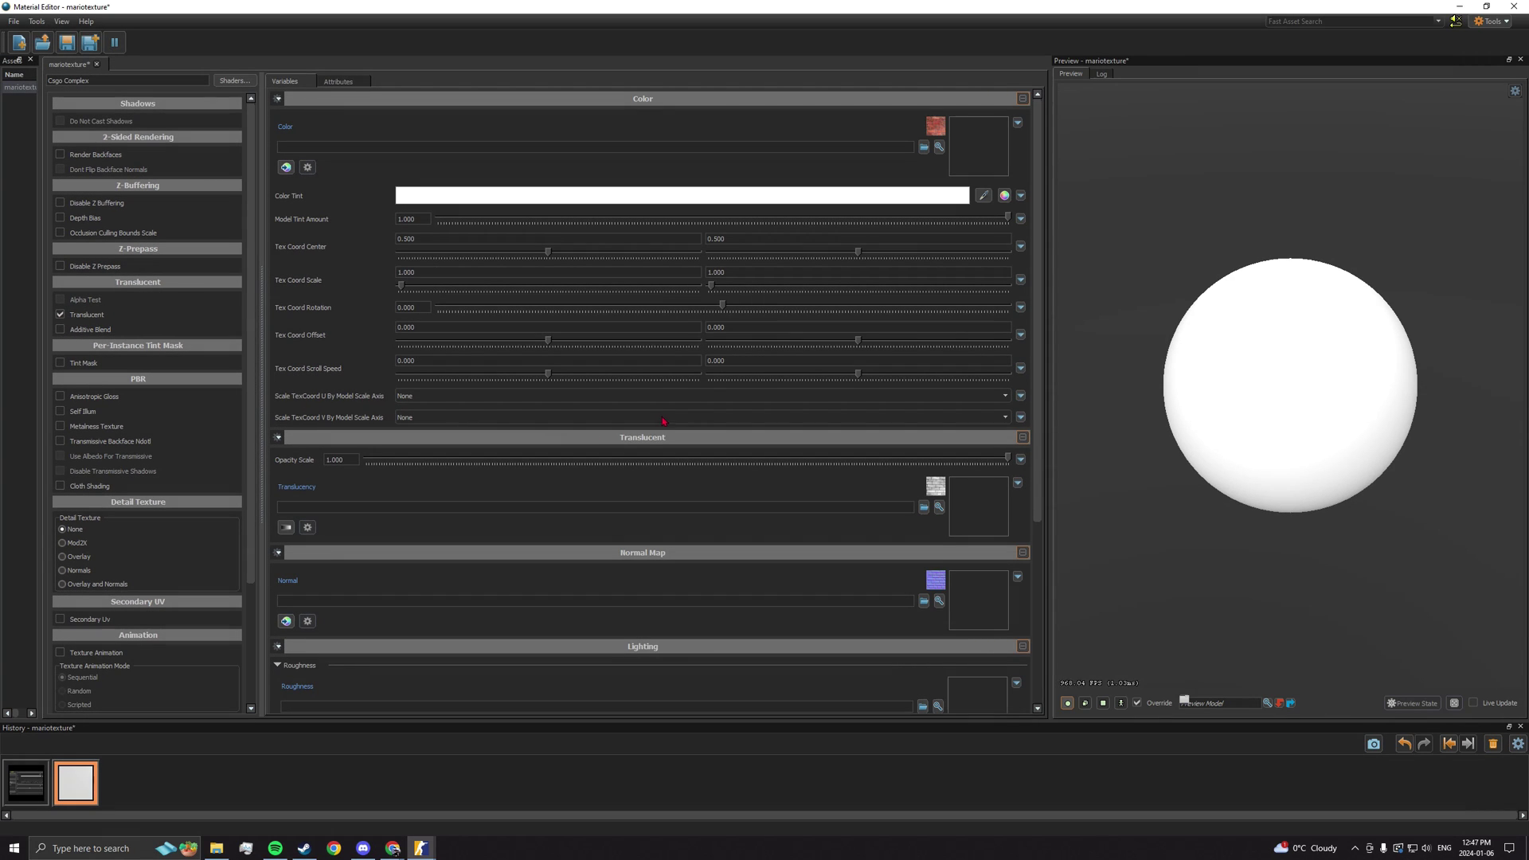
pyautogui.click(924, 146)
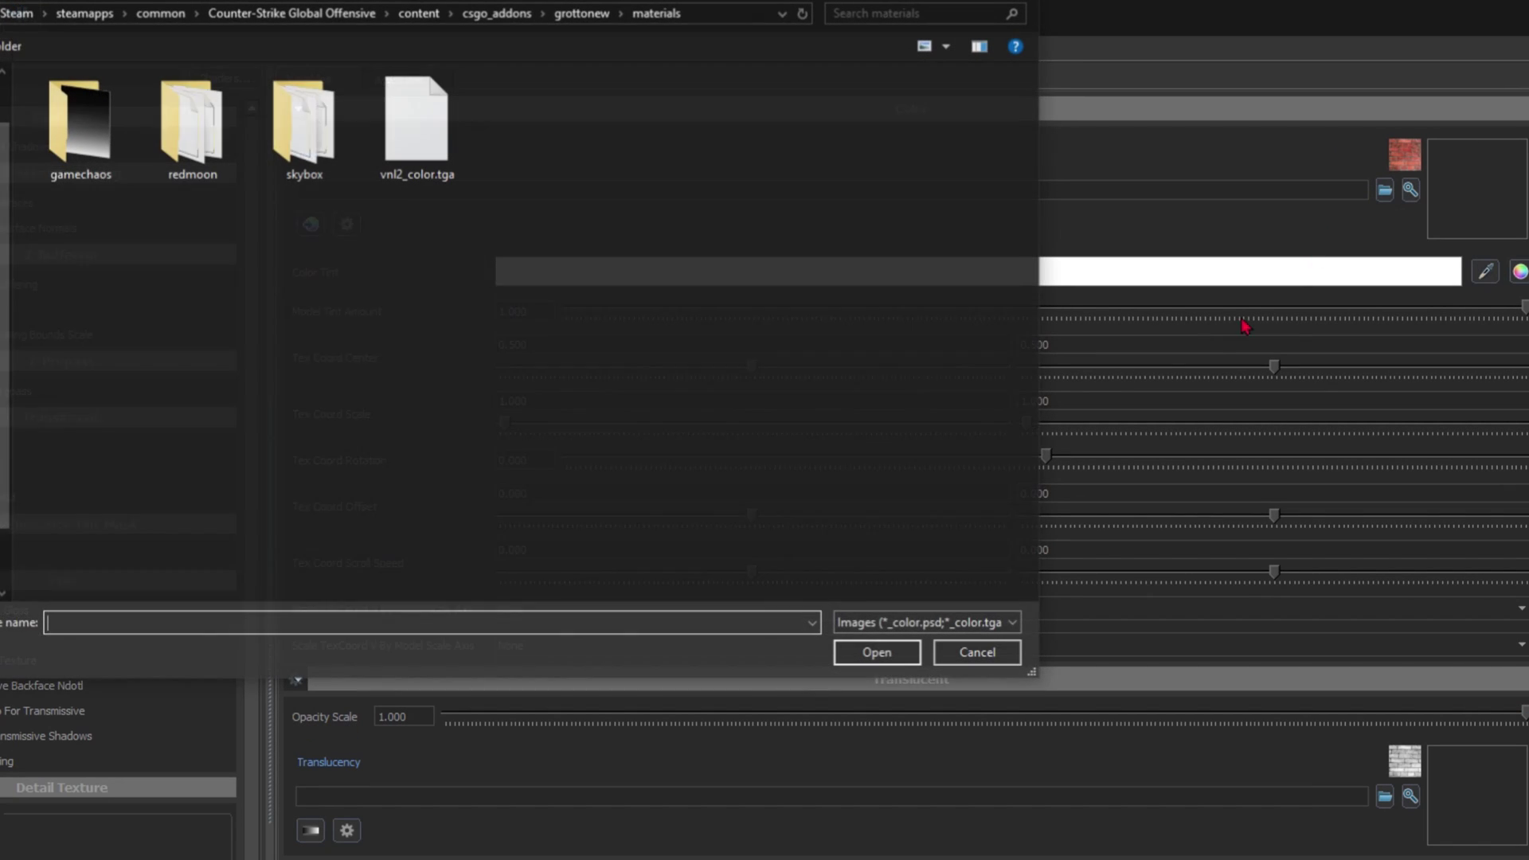
pyautogui.click(656, 404)
pyautogui.click(663, 426)
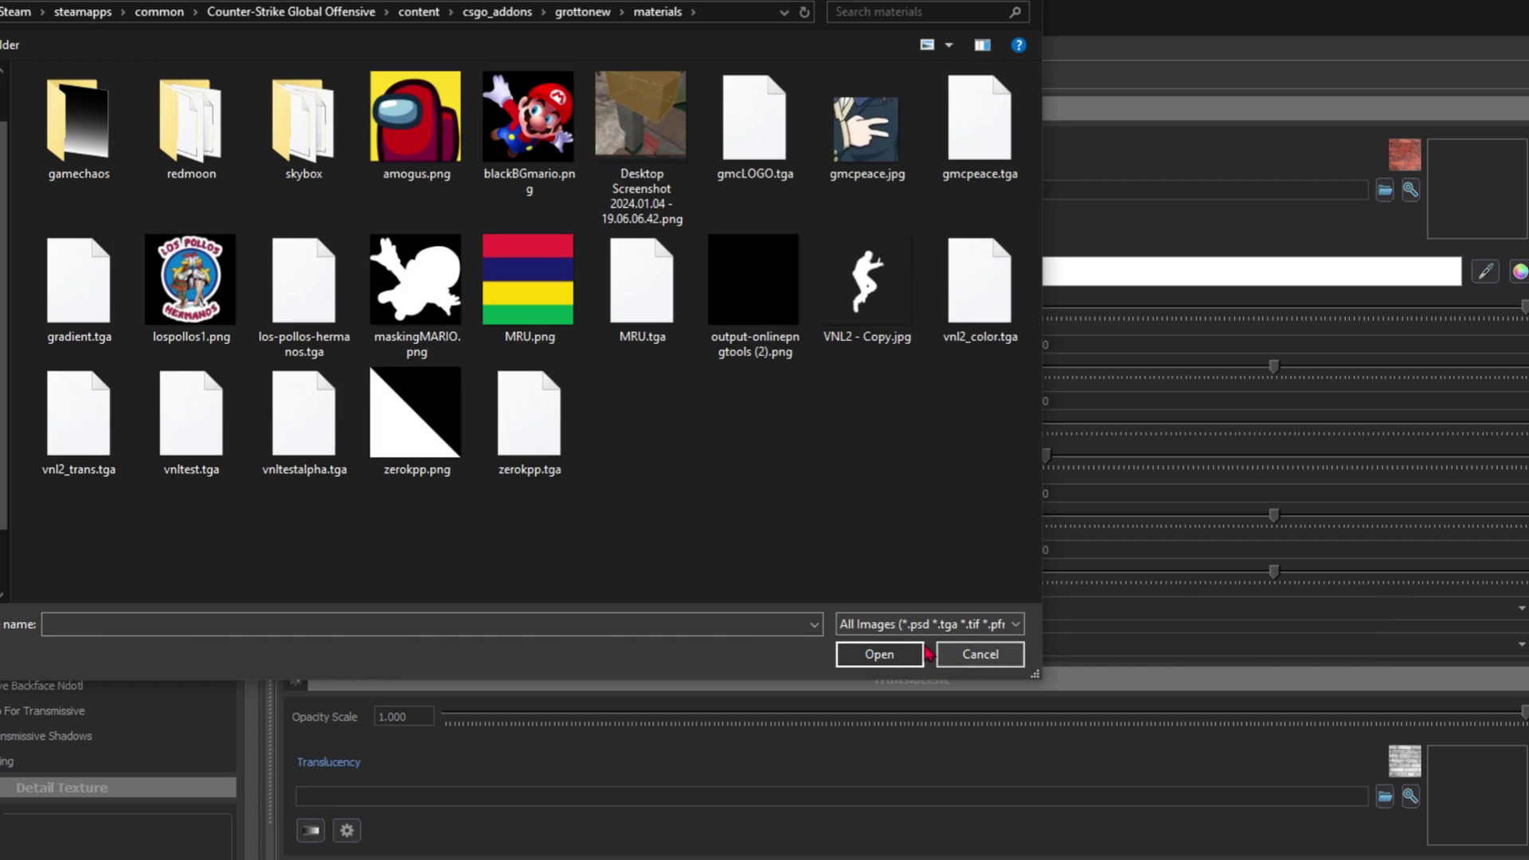
pyautogui.click(527, 171)
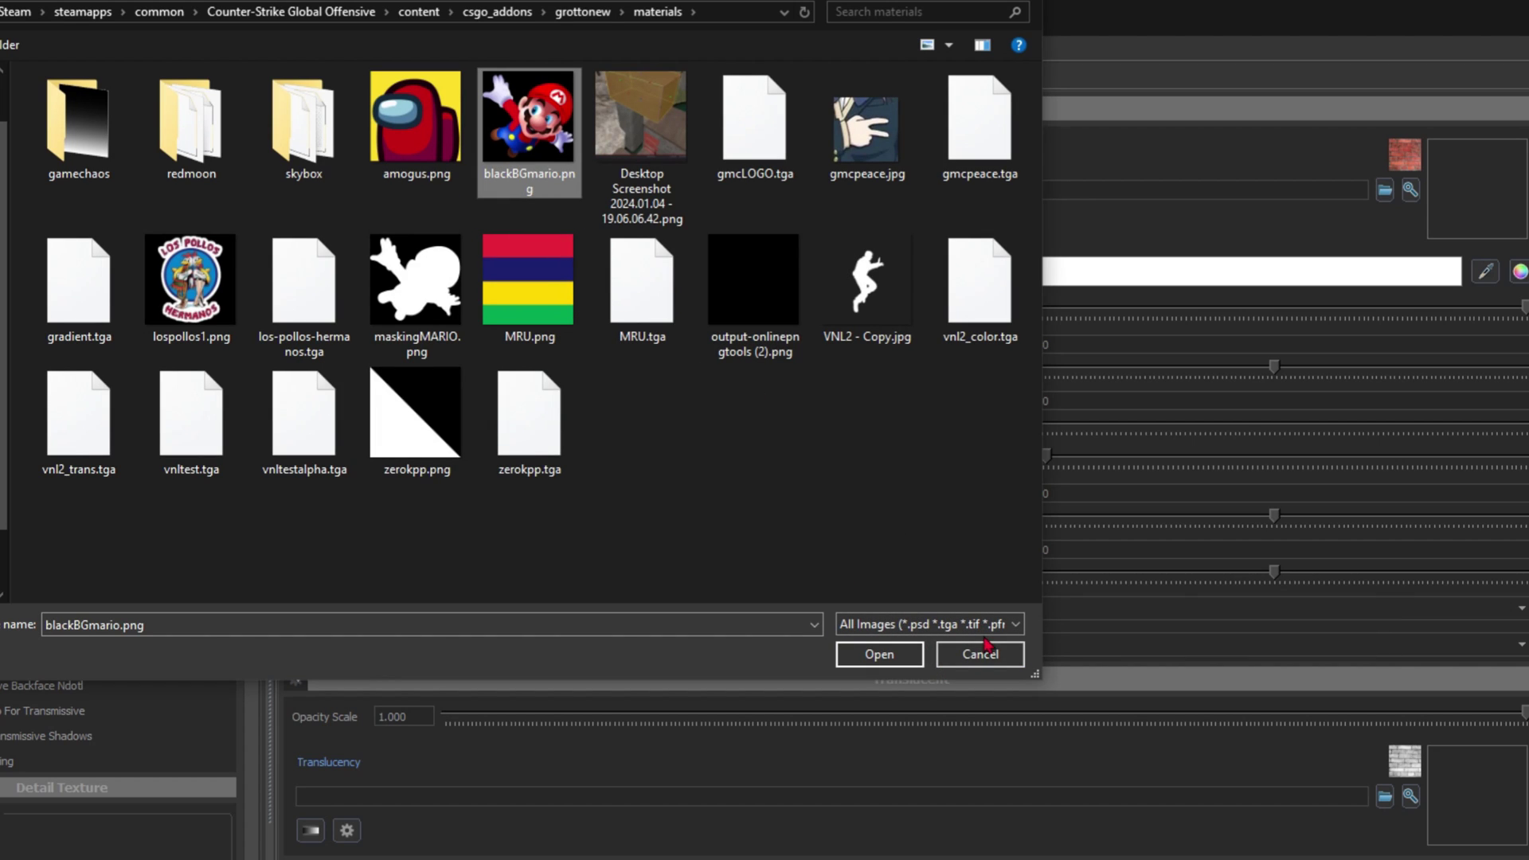
pyautogui.click(880, 655)
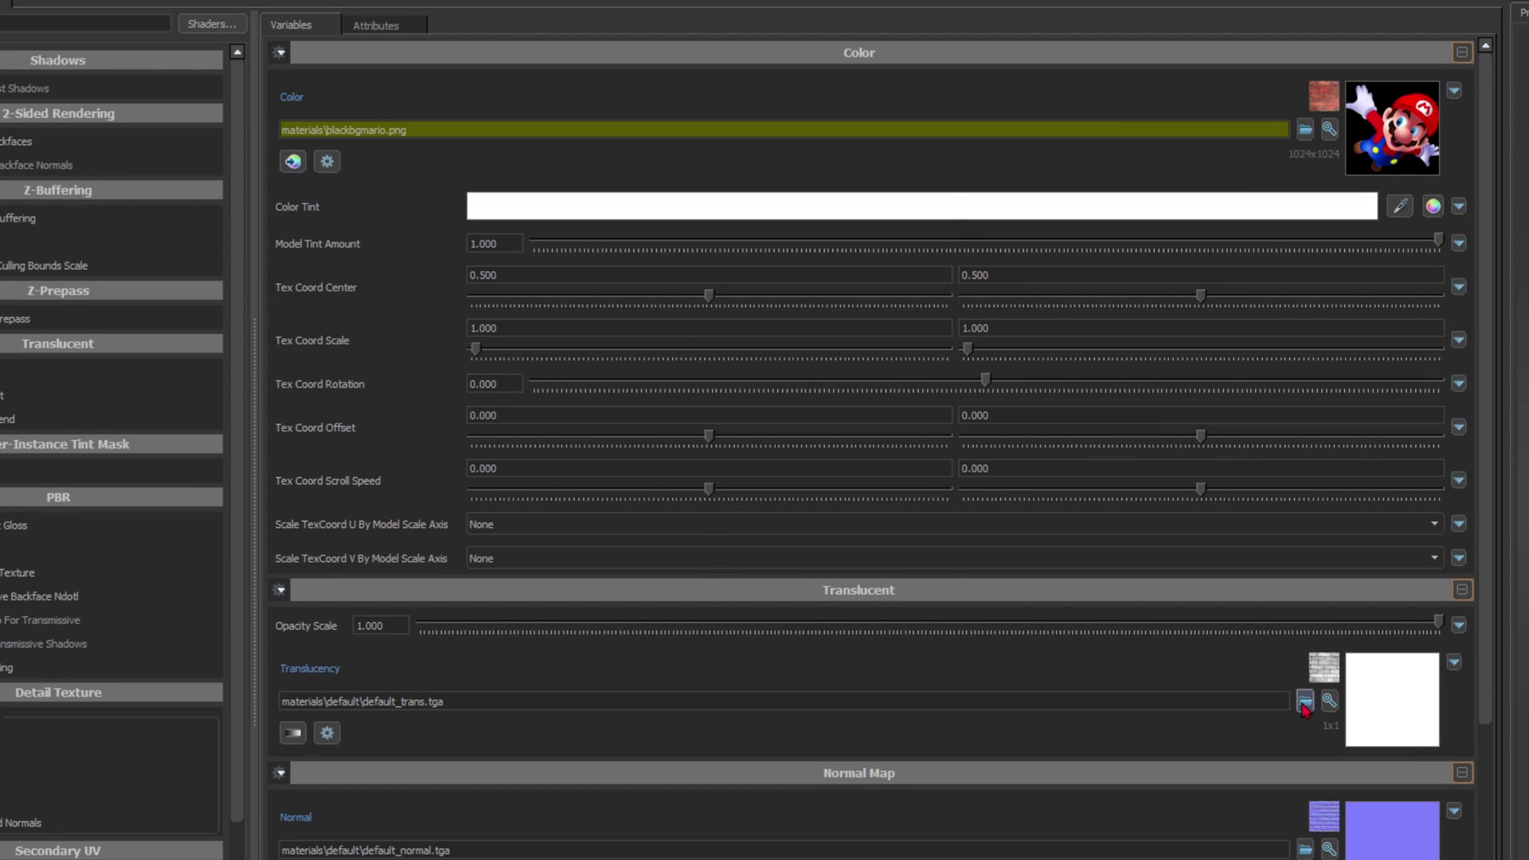
# - Assign maskingMARIO.png as the material's translucency texture, showing all image types to find it
pyautogui.click(924, 508)
pyautogui.click(838, 548)
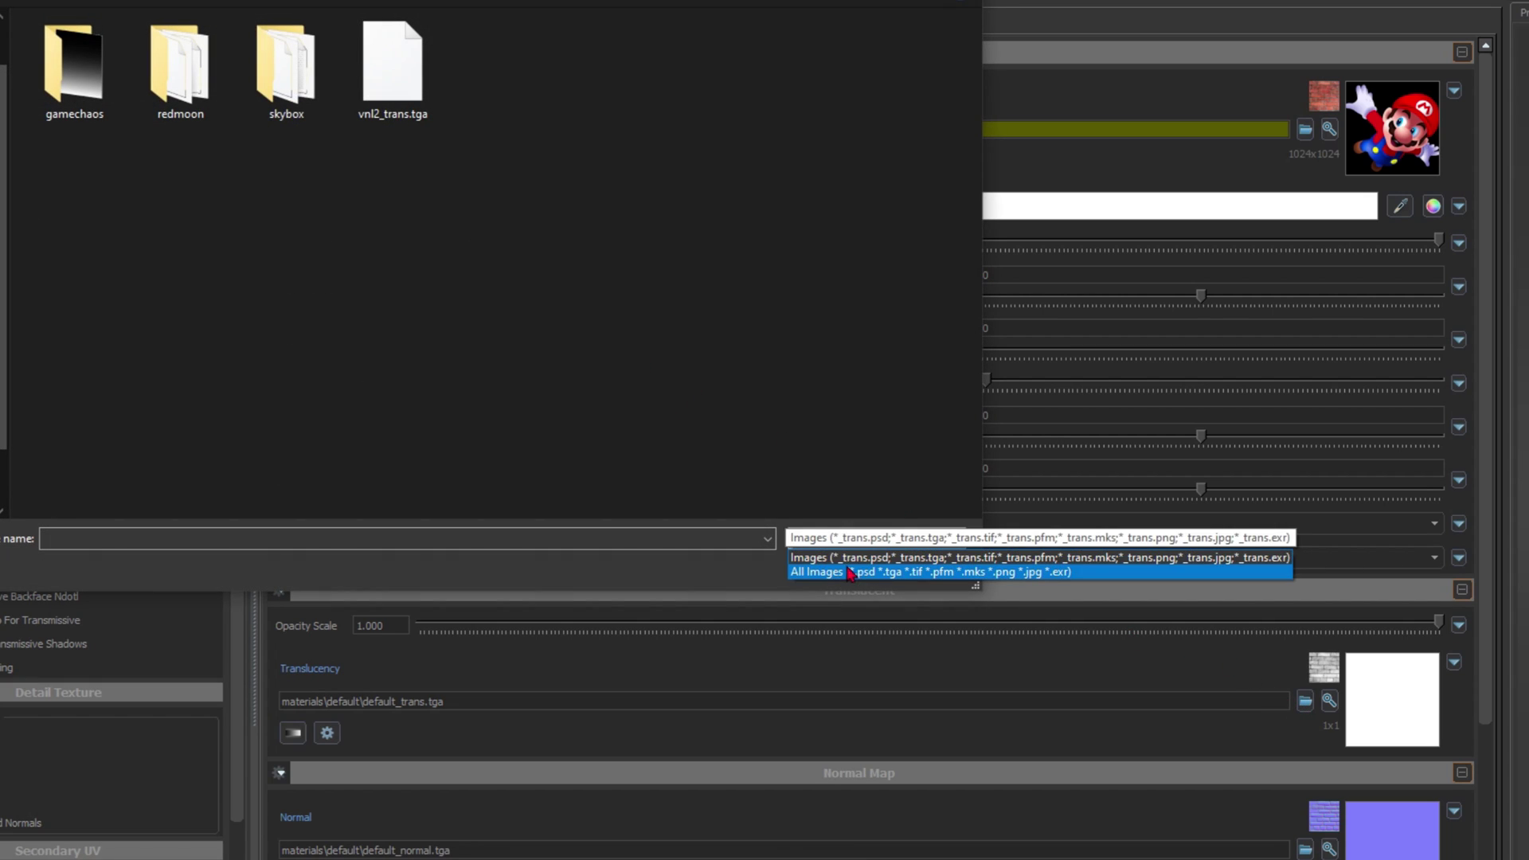
pyautogui.click(848, 571)
pyautogui.click(348, 205)
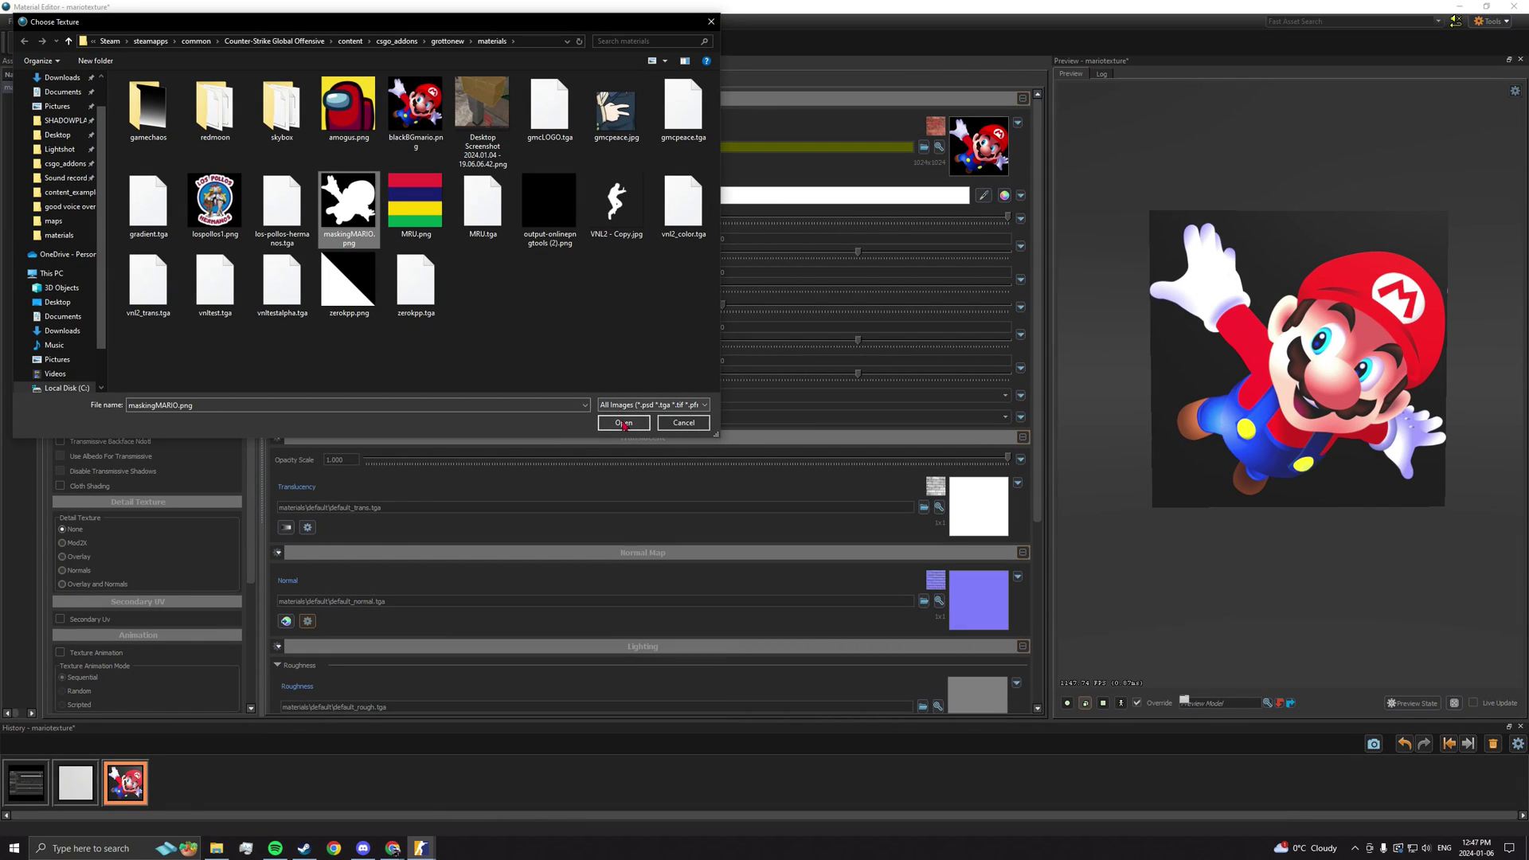
pyautogui.click(624, 422)
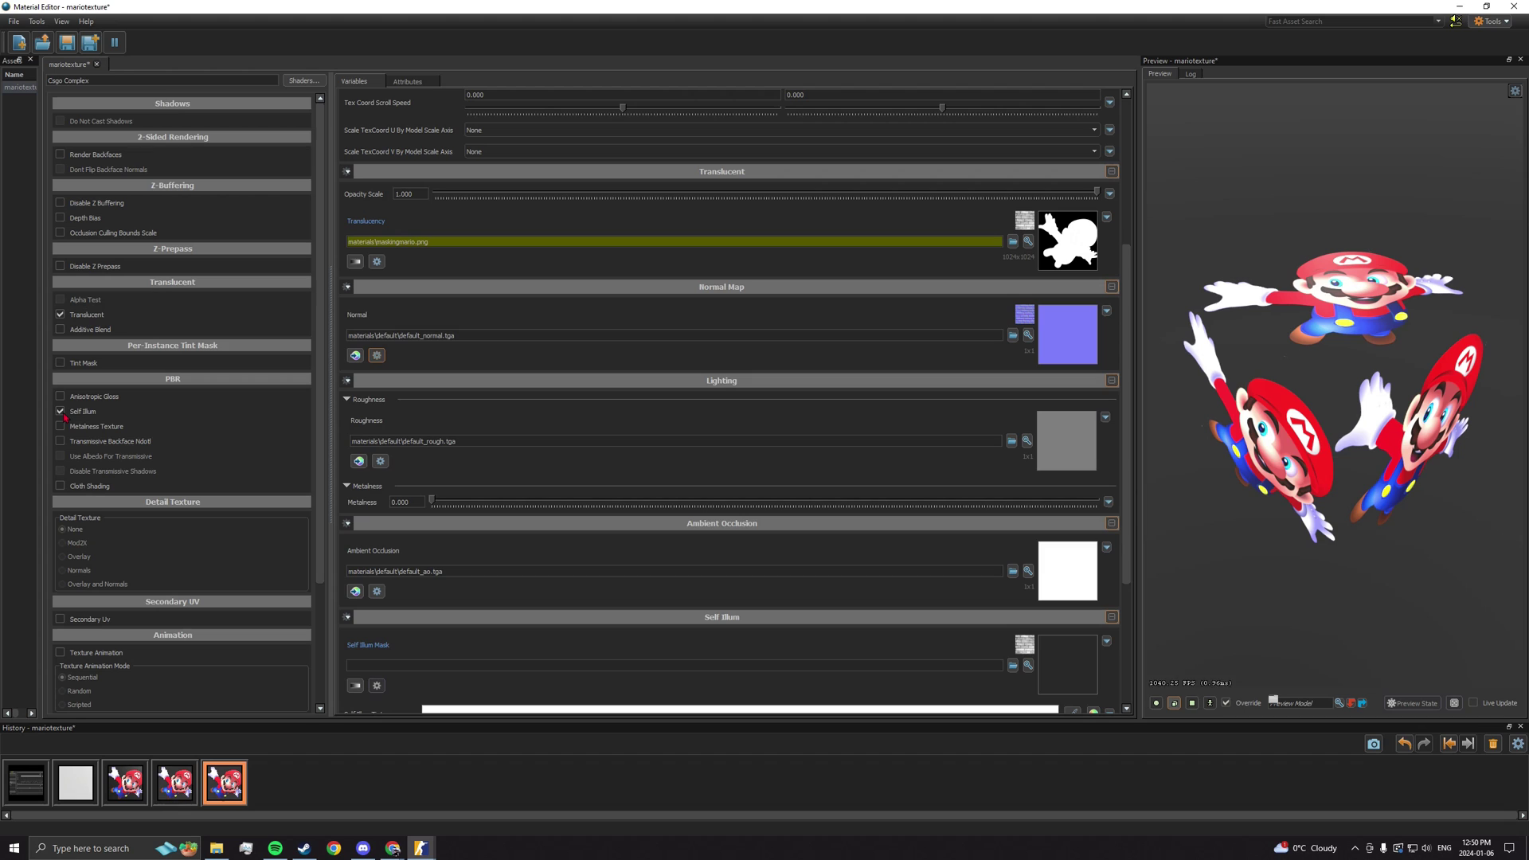
# - Replace the Self Illum mask texture with a constant 1.000, keep the scale at 1.000, and raise Self Illum Brightness to about 2.7
pyautogui.scroll(-5, 587, 481)
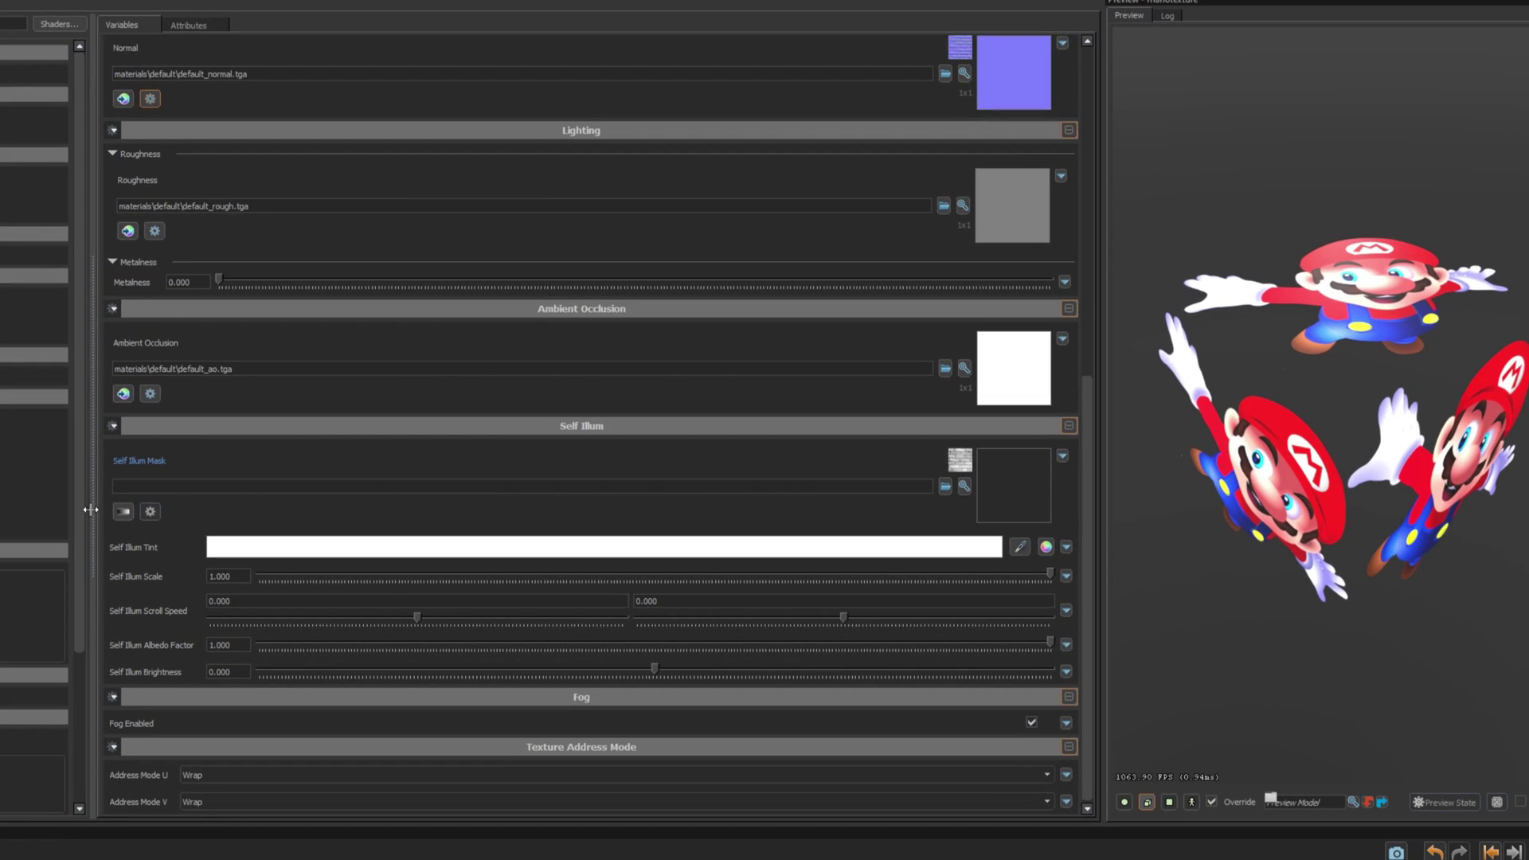
pyautogui.click(124, 514)
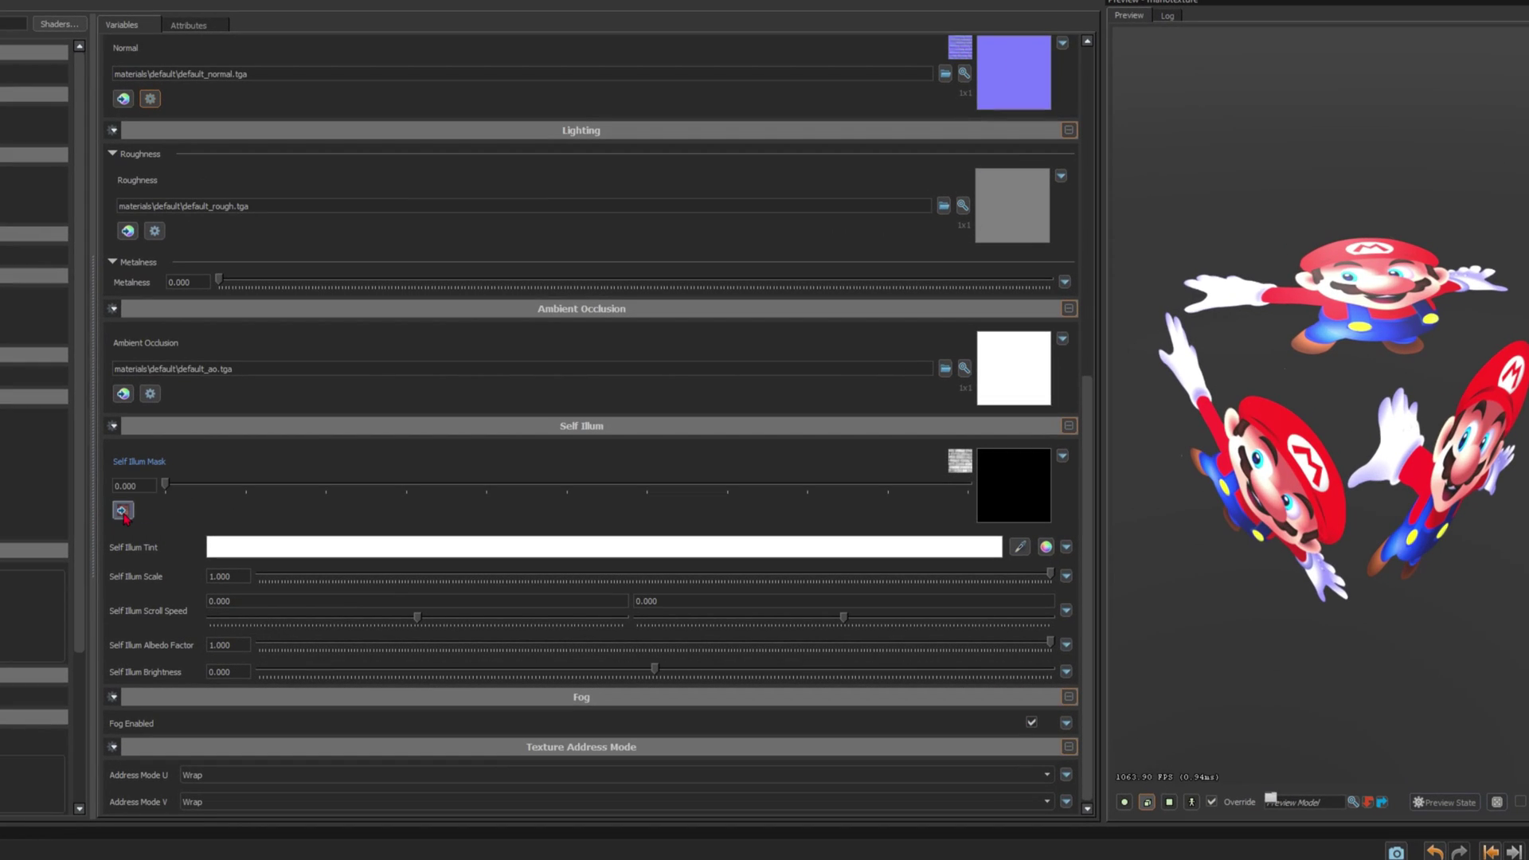
pyautogui.moveTo(165, 484); pyautogui.dragTo(968, 486)
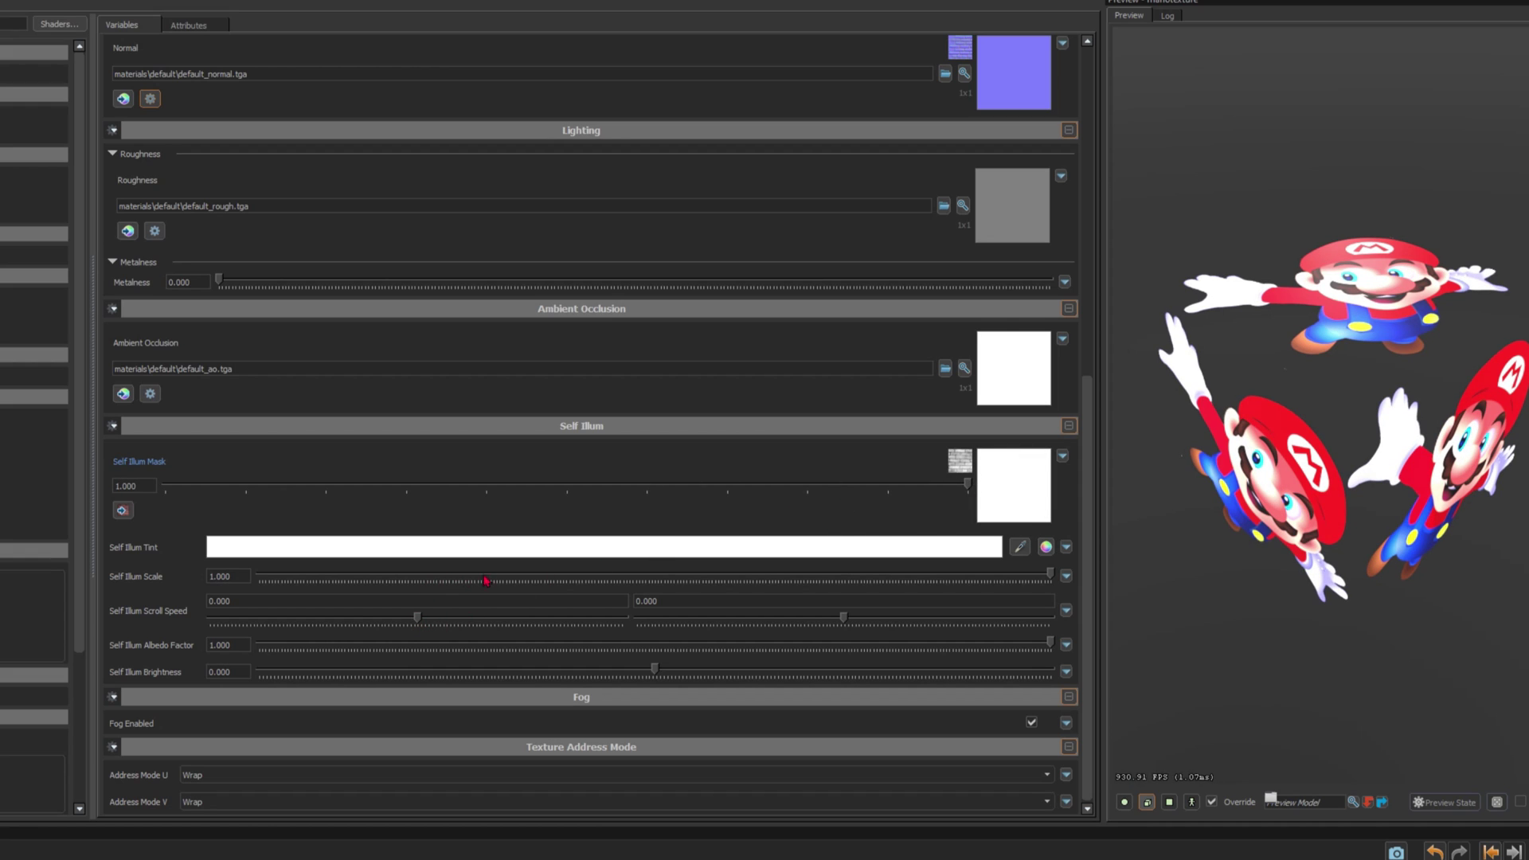
pyautogui.moveTo(802, 575); pyautogui.dragTo(1071, 584)
pyautogui.moveTo(682, 670); pyautogui.dragTo(778, 676)
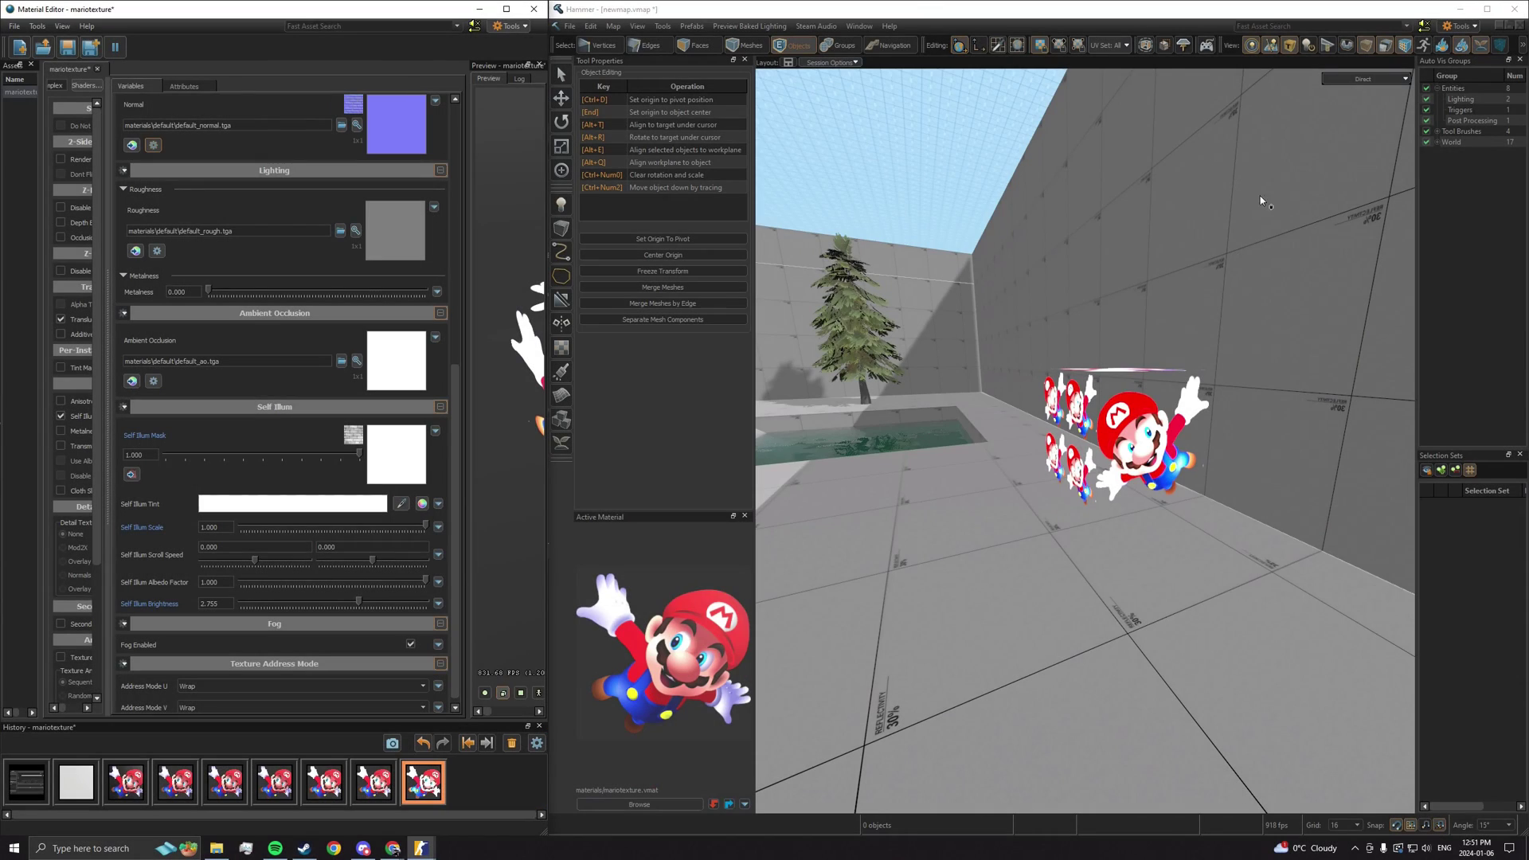
# - Preview the glowing Mario block in Hammer with GPU Path Tracing and adjust the material's Self Illum Brightness to about 0.065
pyautogui.click(1339, 84)
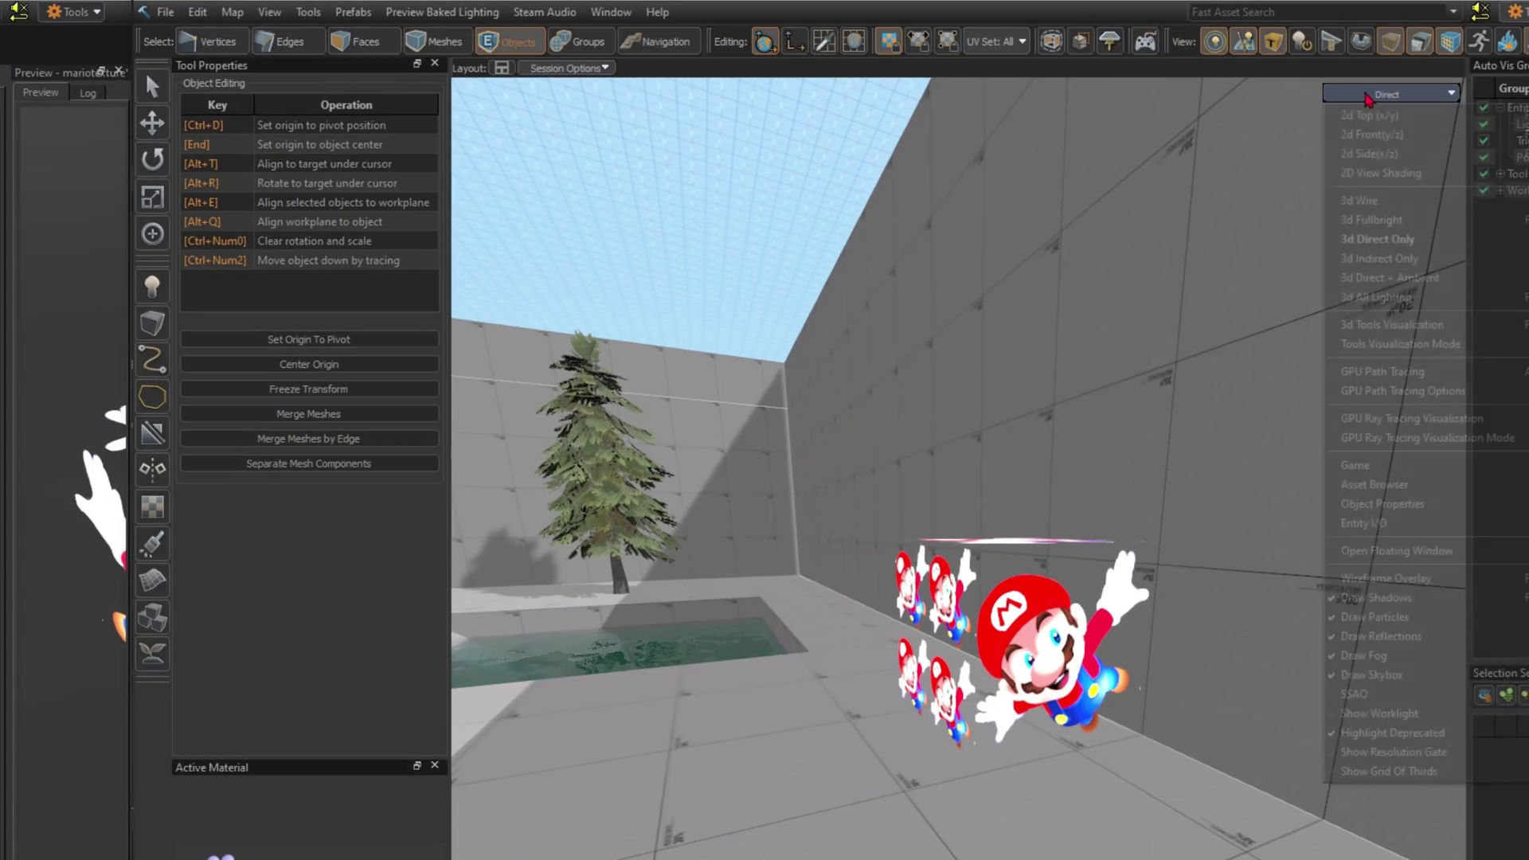
pyautogui.click(1383, 372)
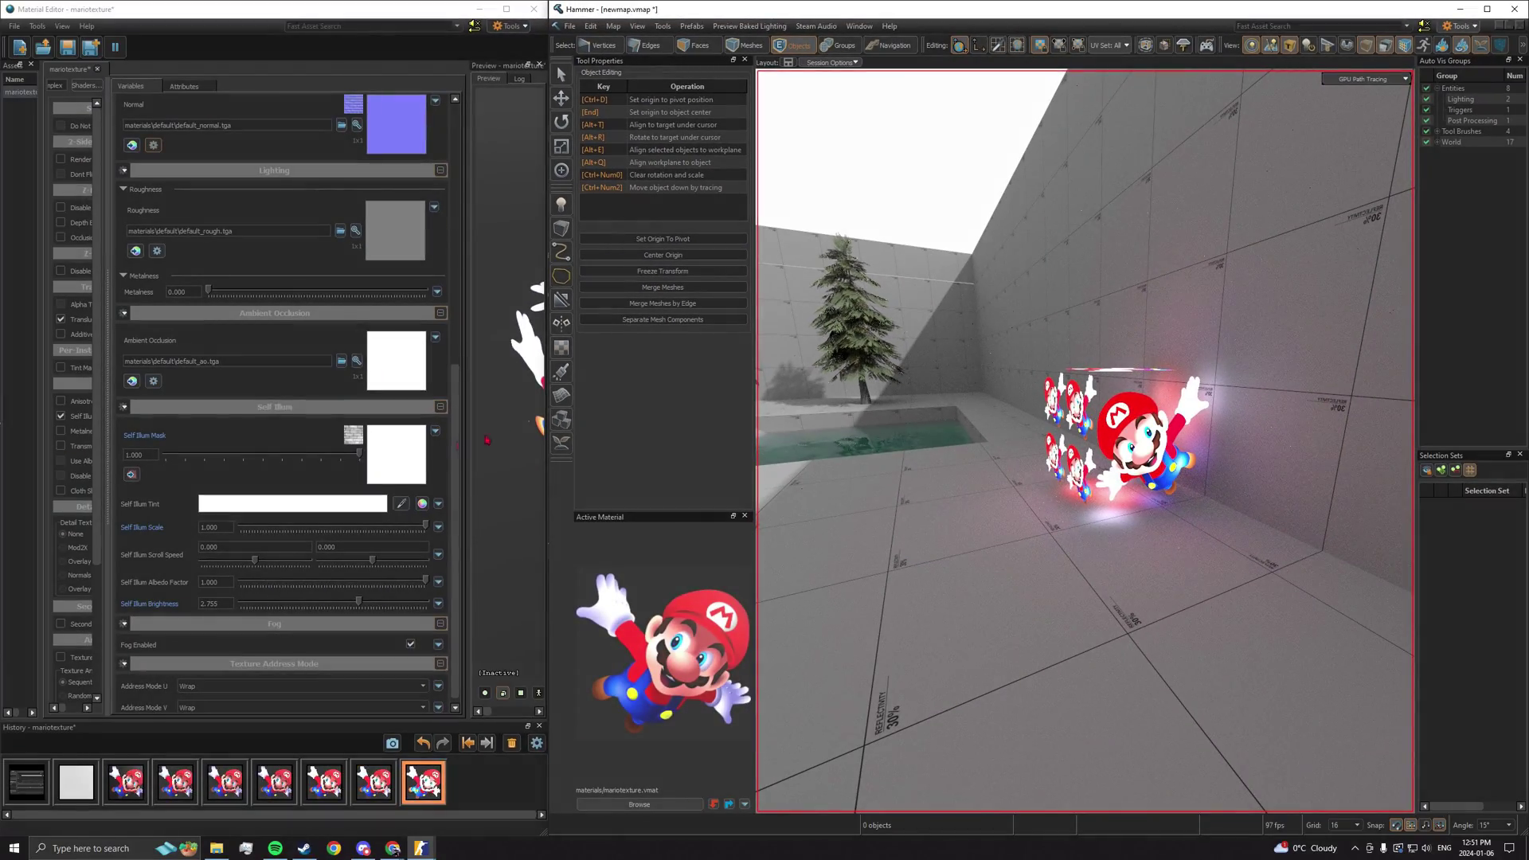
pyautogui.moveTo(337, 610)
pyautogui.mouseDown()
pyautogui.moveTo(423, 614)
pyautogui.moveTo(365, 607)
pyautogui.mouseUp()
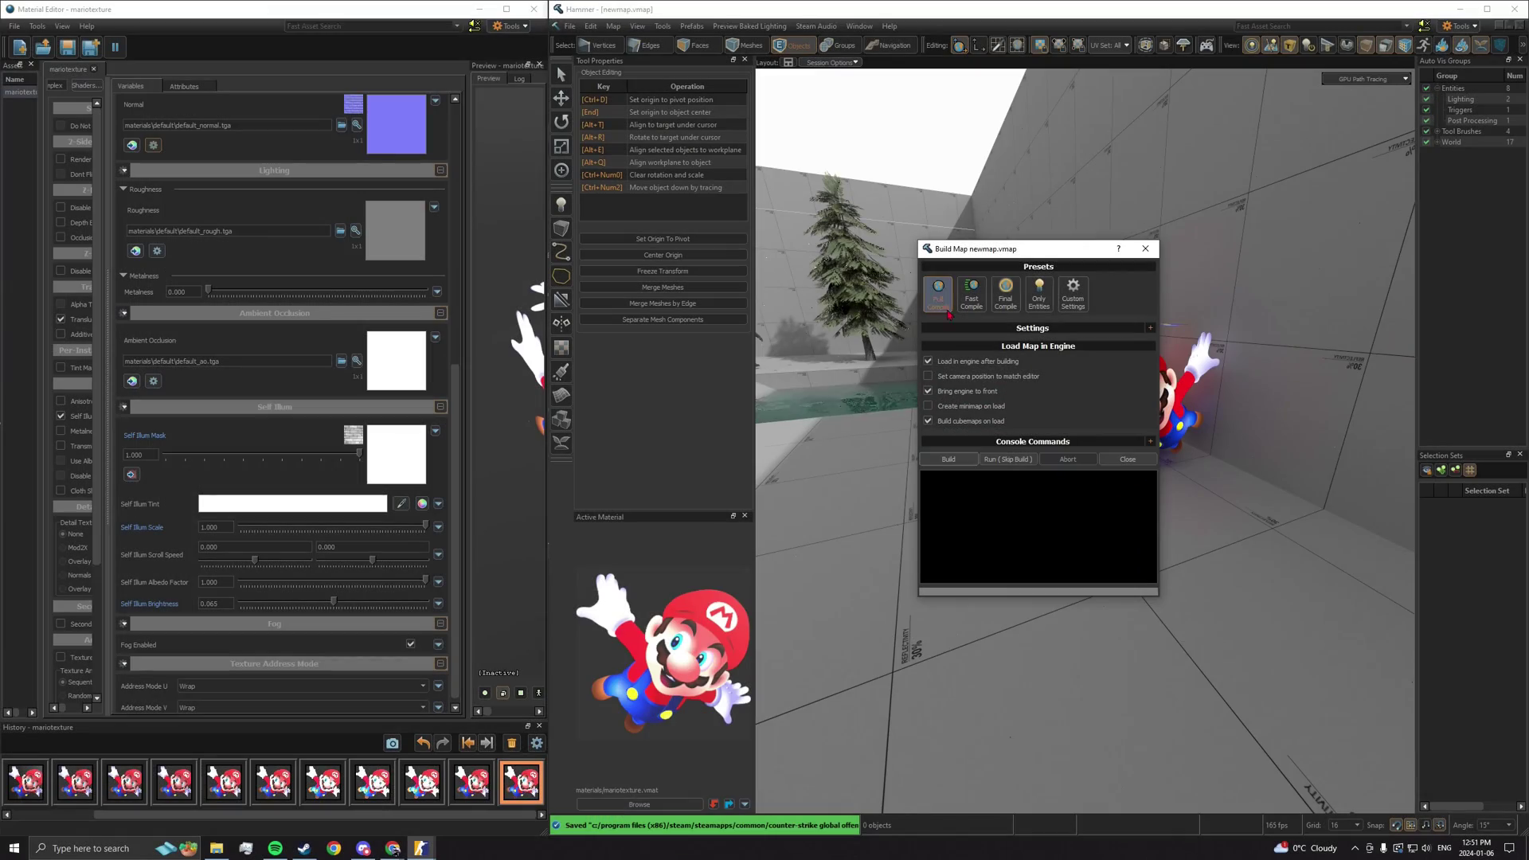
# - Choose the Full Compile preset for building newmap.vmap
pyautogui.click(944, 306)
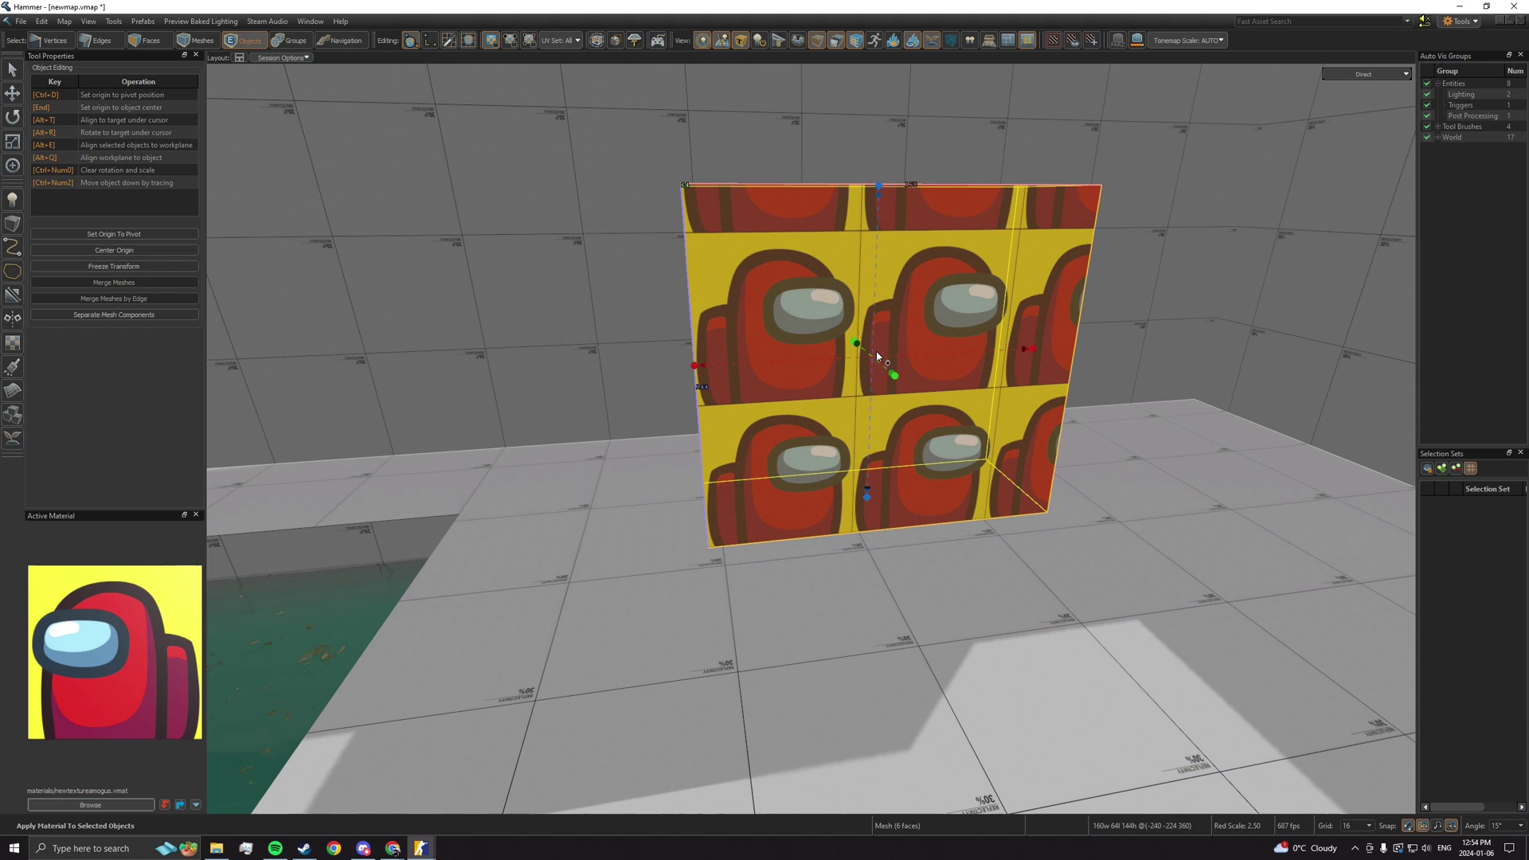
# - Fit the amogus texture to the block's front face so it shows one full image, and return to object selection
pyautogui.press('Escape')
pyautogui.press('a')
pyautogui.moveTo(891, 355); pyautogui.dragTo(924, 452, button='right')
pyautogui.press('d')
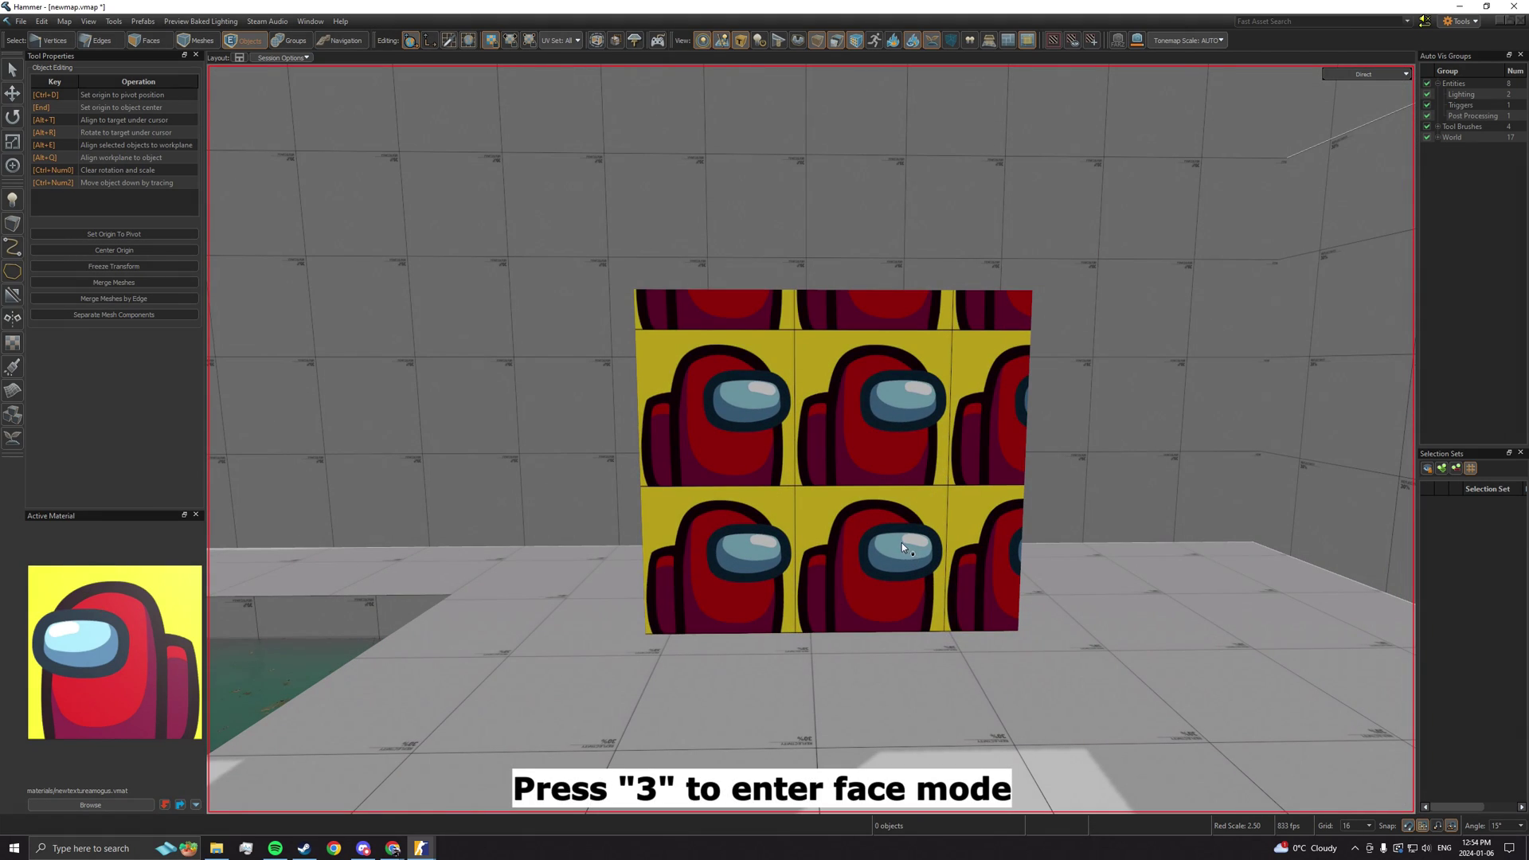
pyautogui.press('3')
pyautogui.click(877, 478)
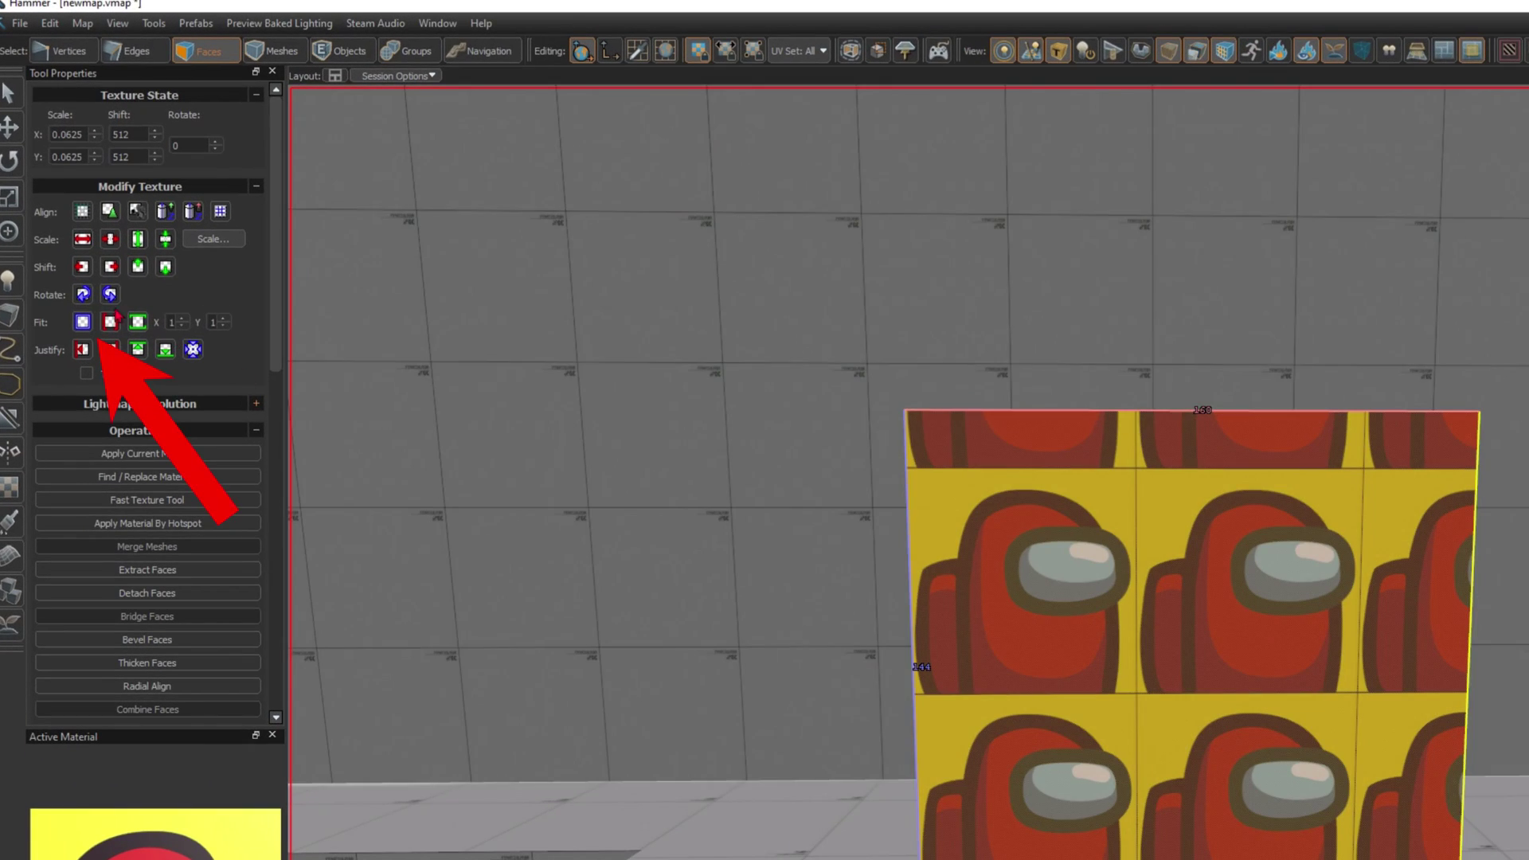
pyautogui.click(78, 326)
pyautogui.press('5')
pyautogui.press('Escape')
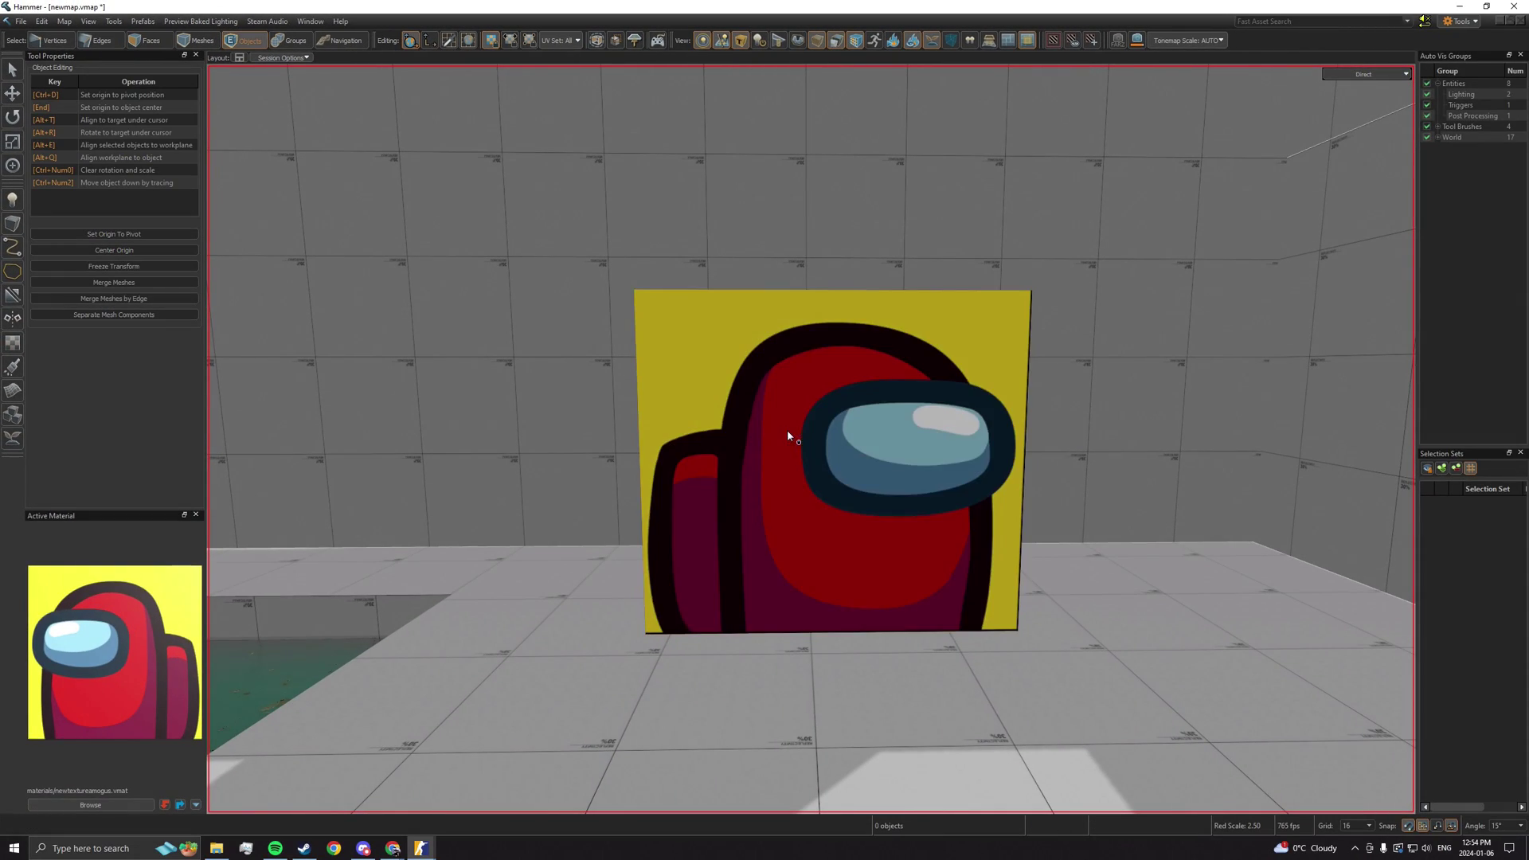
pyautogui.moveTo(787, 428); pyautogui.dragTo(789, 431, button='right')
pyautogui.press('a')
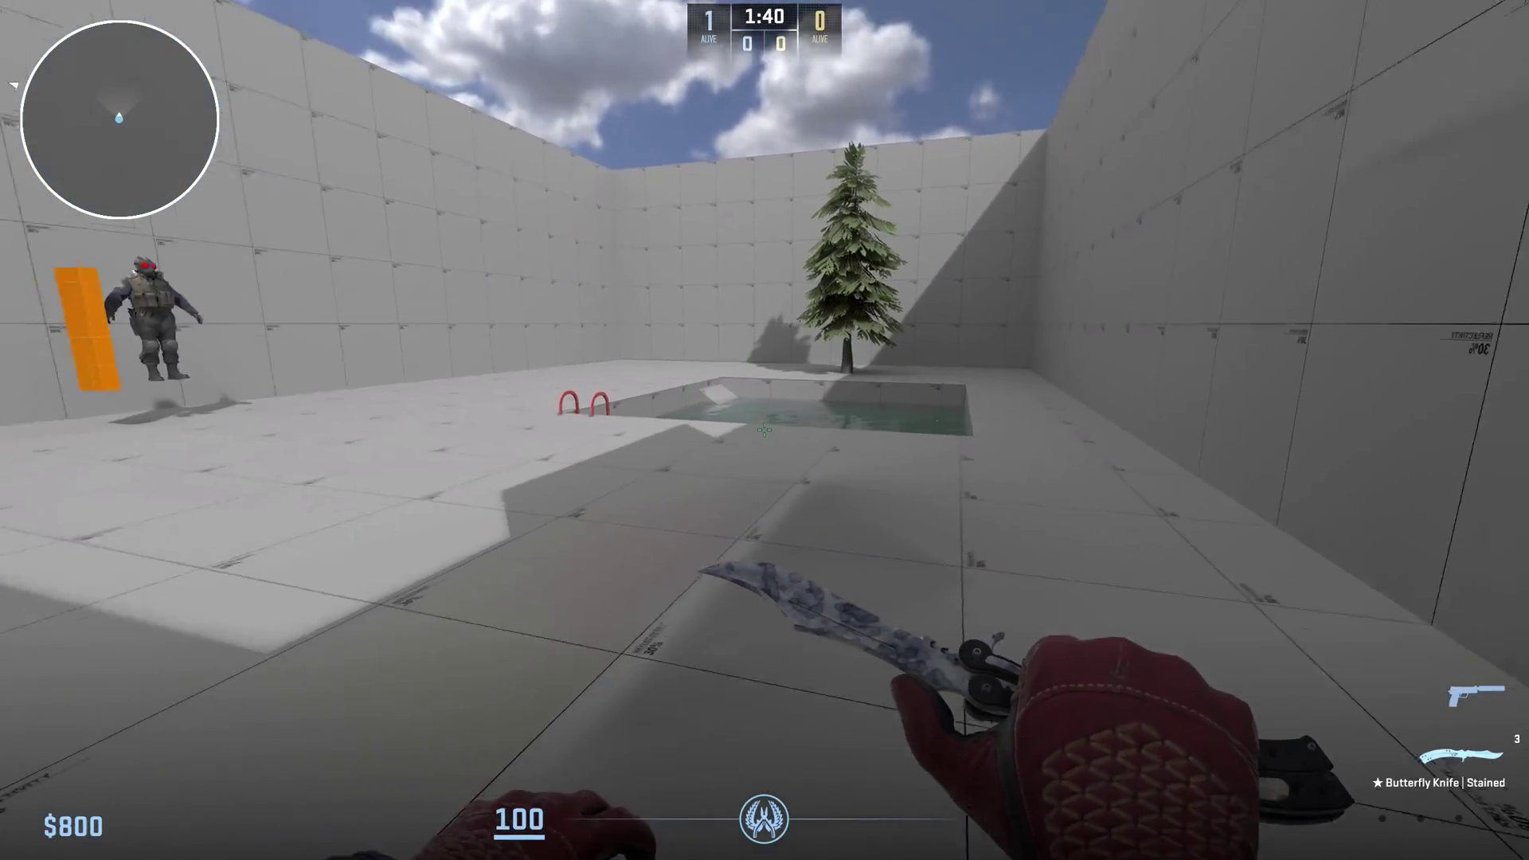
pyautogui.press('a')
pyautogui.press('w')
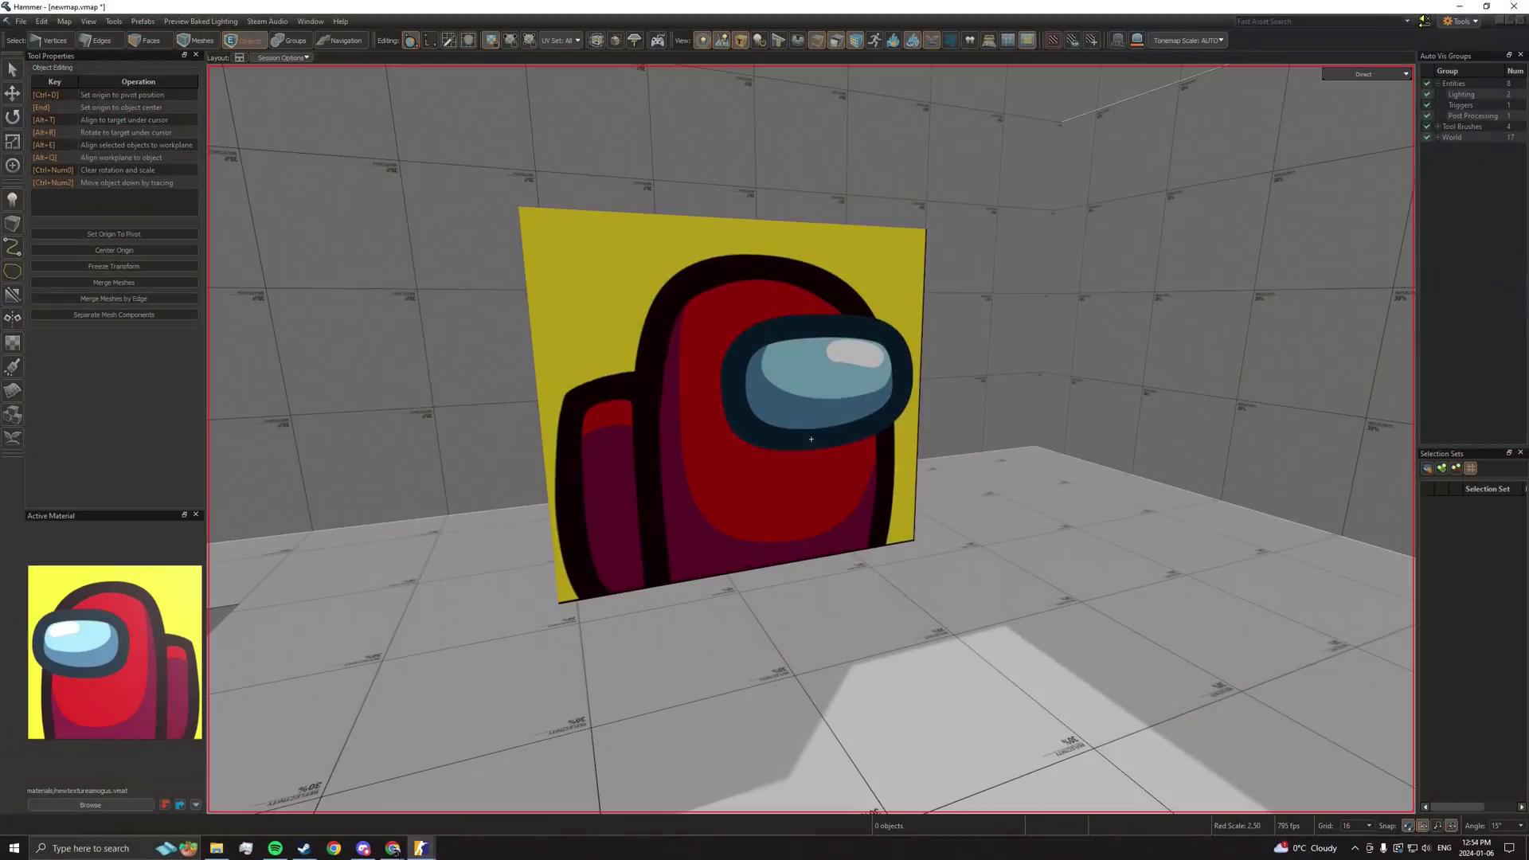
# - Delete all of the amogus block's faces except the front one
pyautogui.press('3')
pyautogui.click(749, 419)
pyautogui.doubleClick(754, 371)
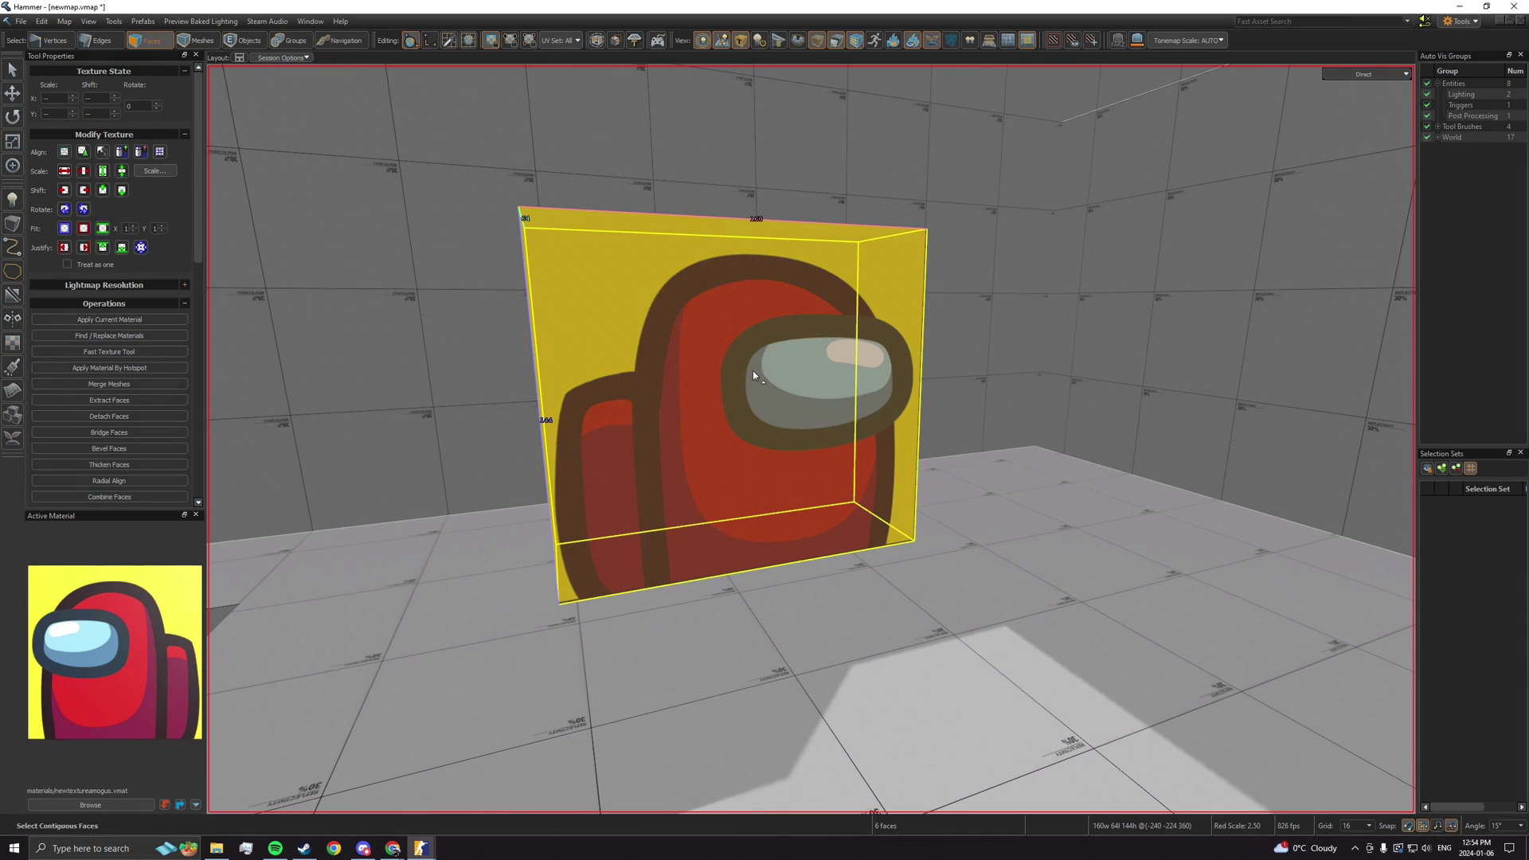
pyautogui.press('ctrl')
pyautogui.keyDown('ctrl'); pyautogui.click(736, 368); pyautogui.keyUp('ctrl')
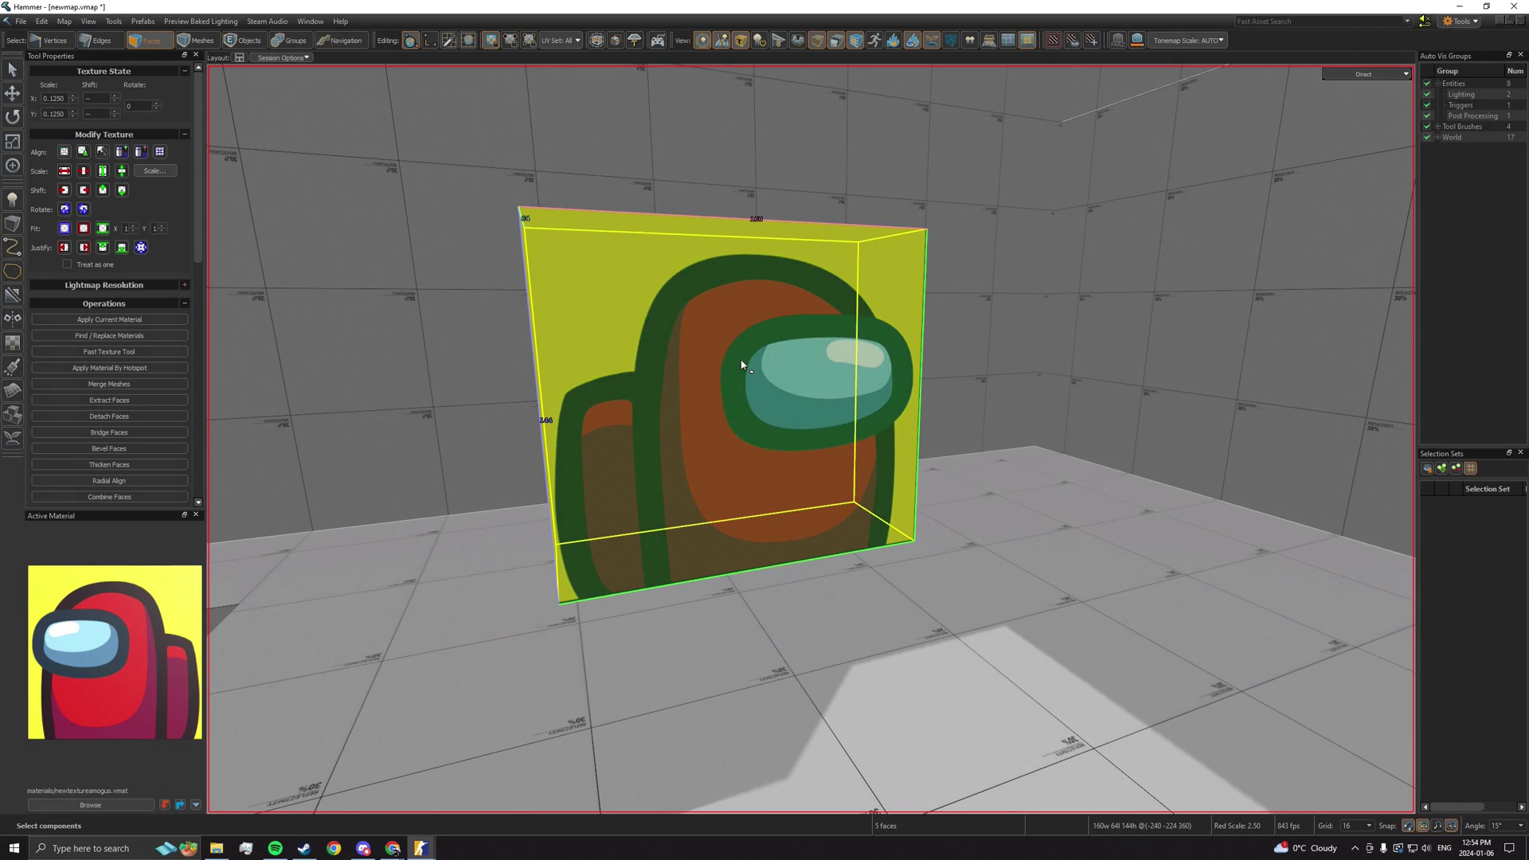
pyautogui.press('Escape')
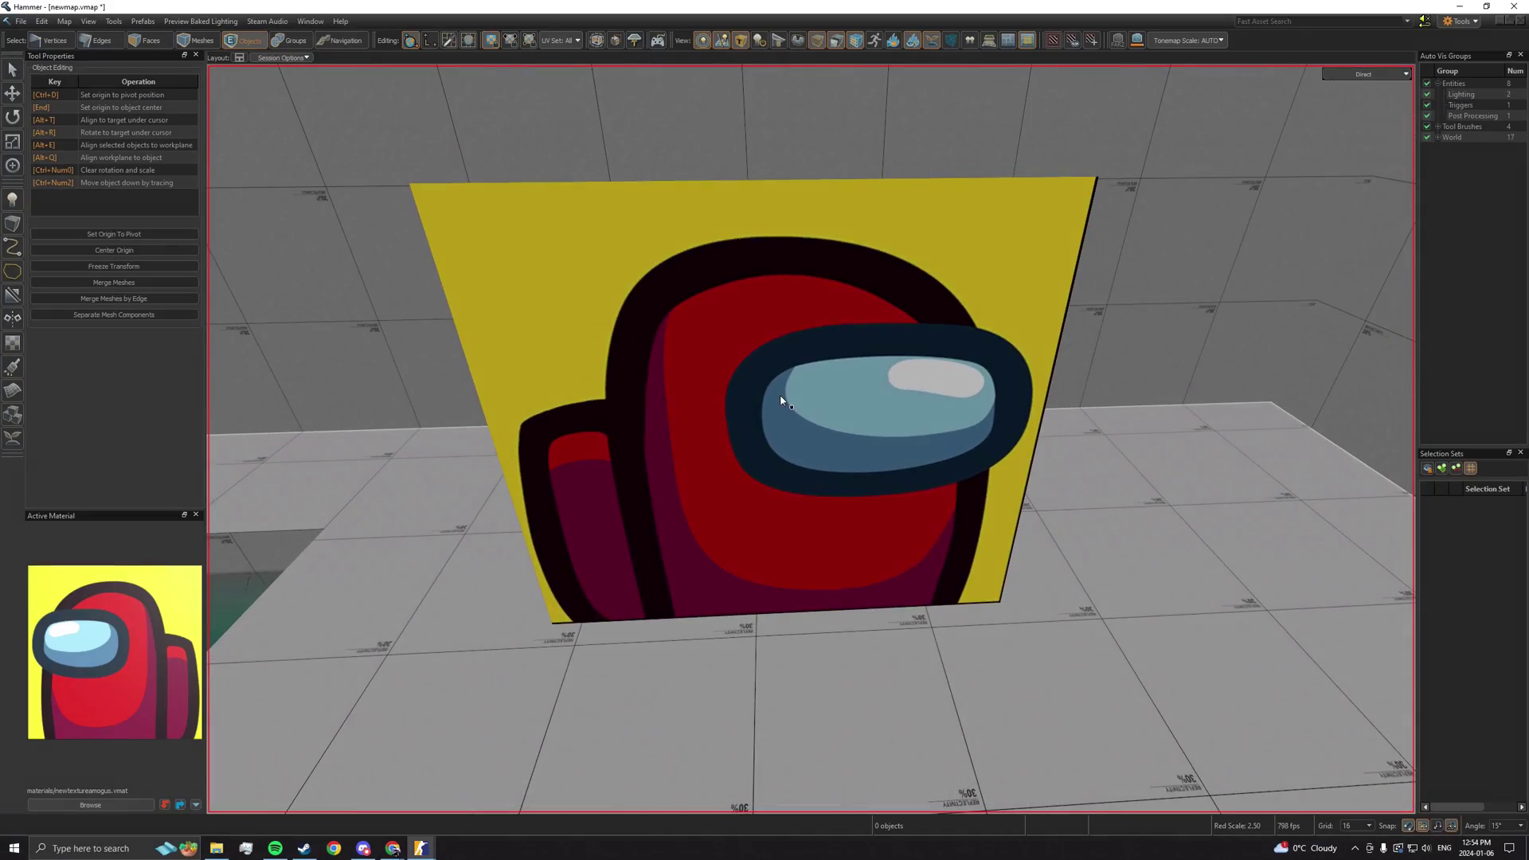
# - Open the object properties of the remaining single-face amogus mesh
pyautogui.click(793, 395)
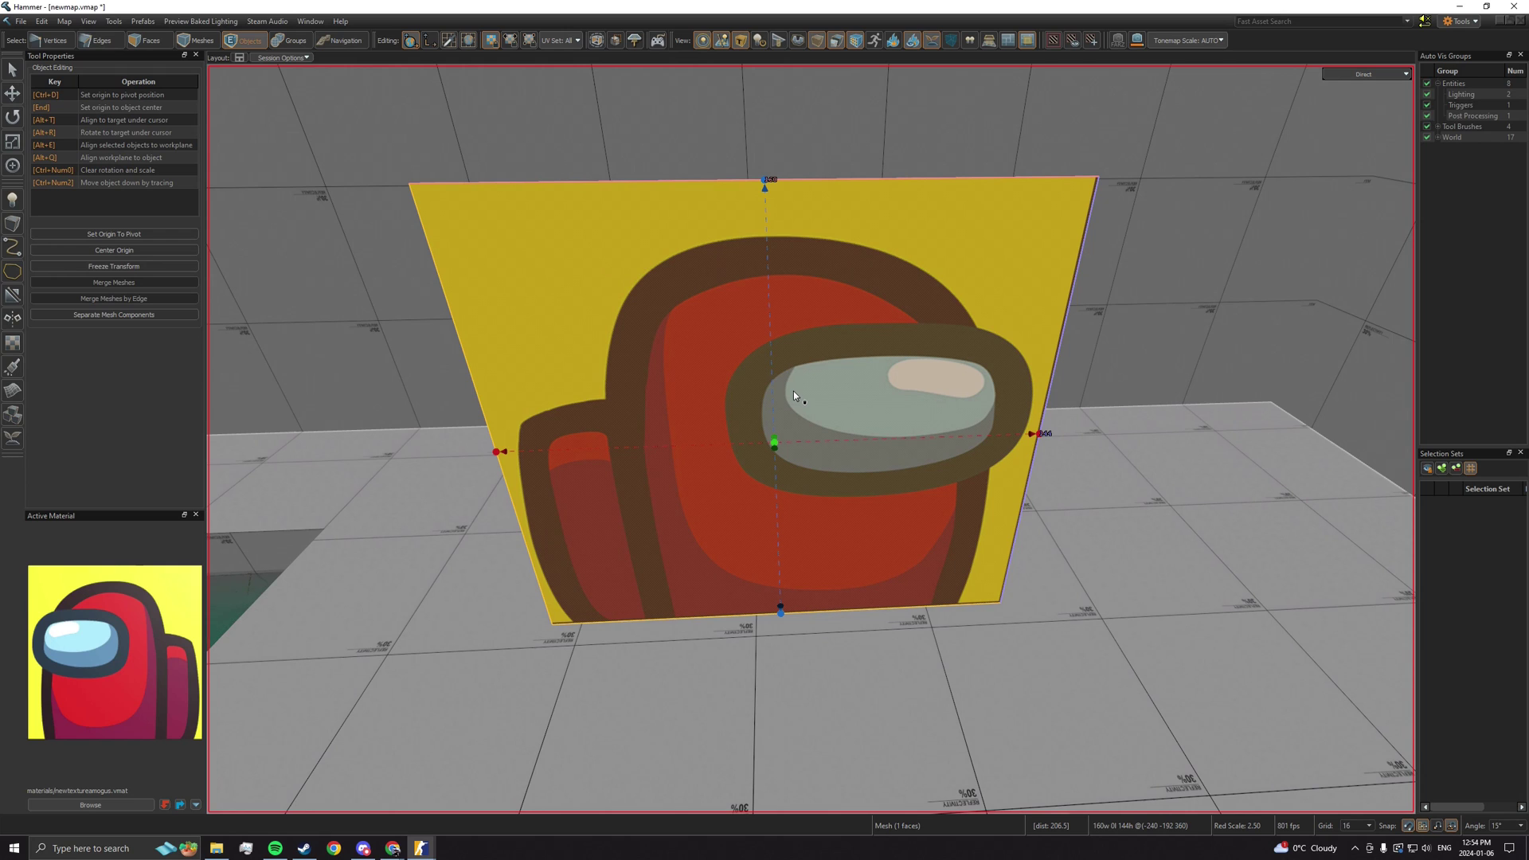
pyautogui.hotkey('ctrl', 'Return')
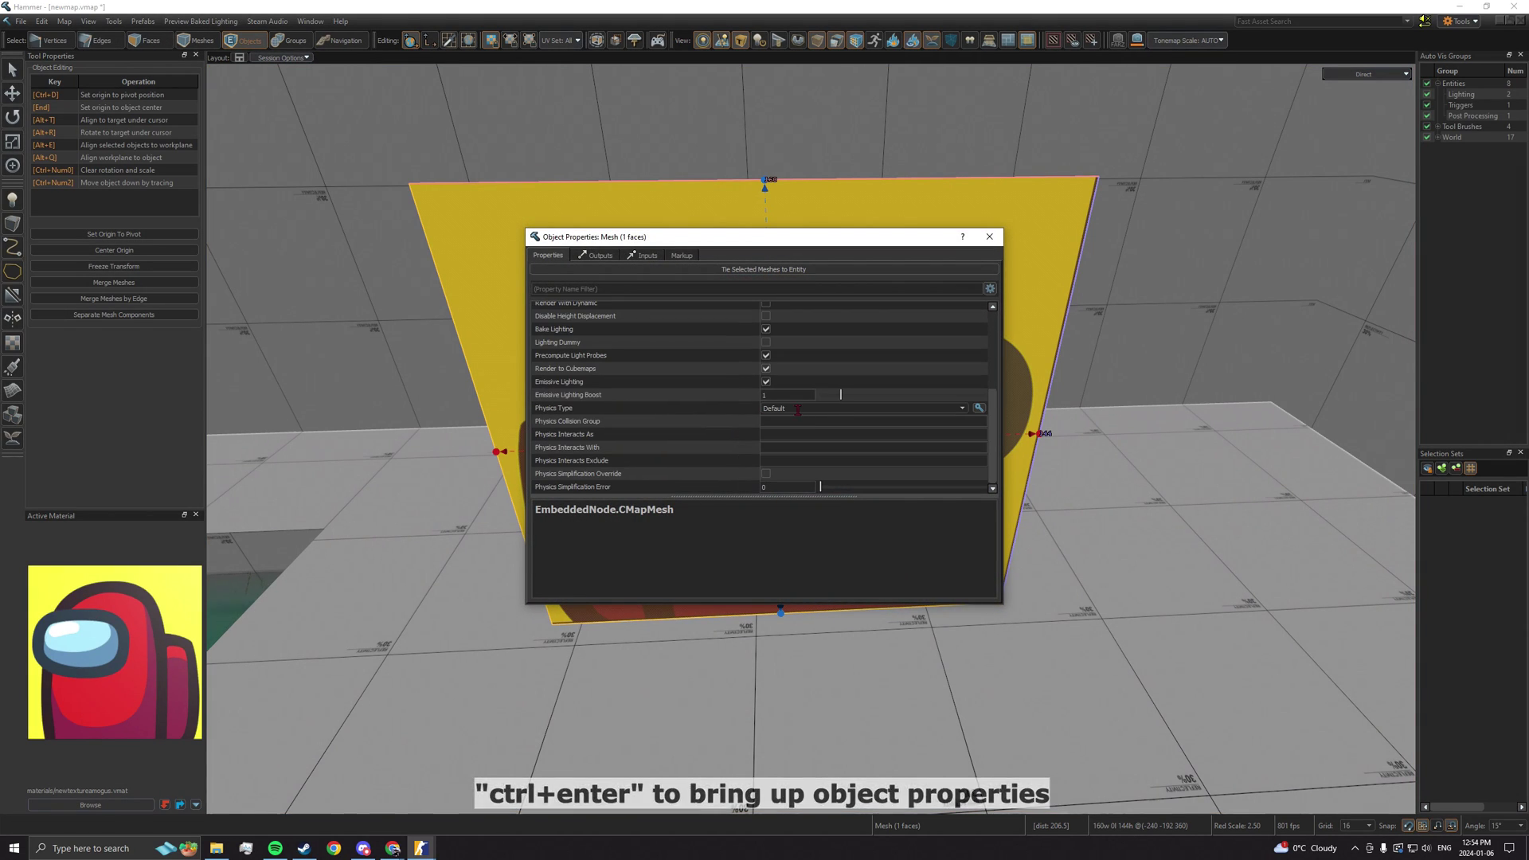